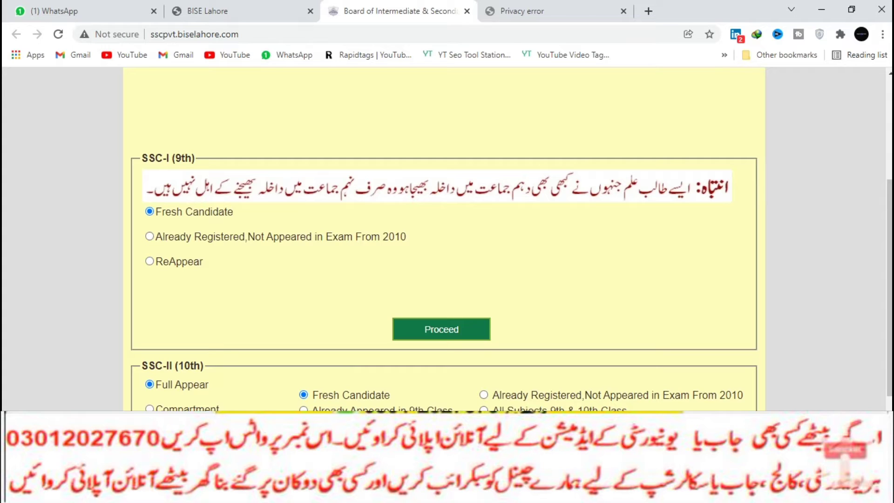
Enter the candidate's name and the father's name, correcting a typo in the father's name.
scroll(447, 232, down, 3)
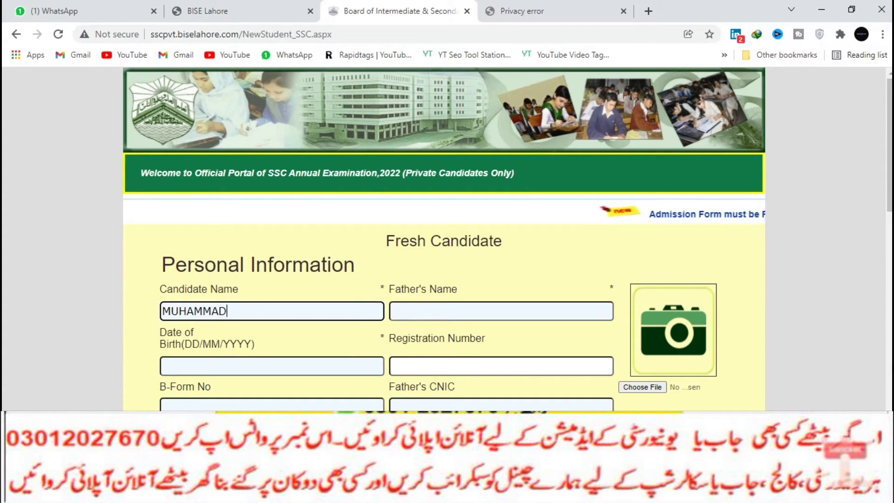
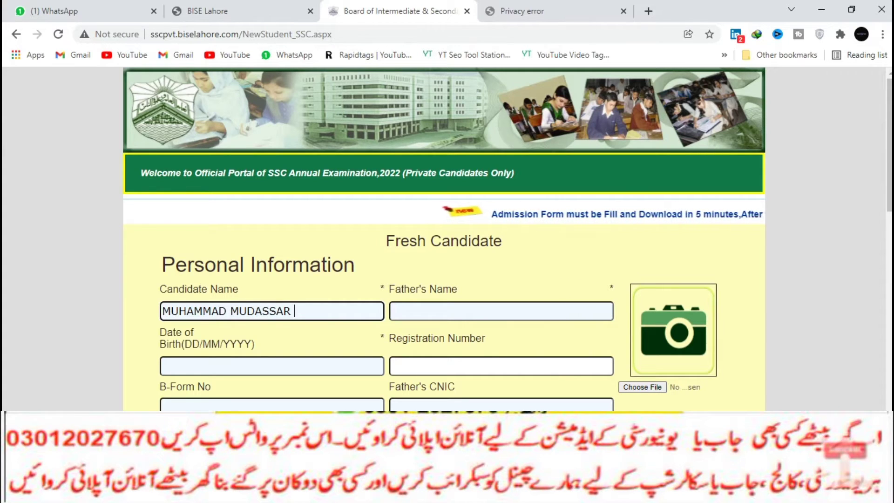
click(501, 311)
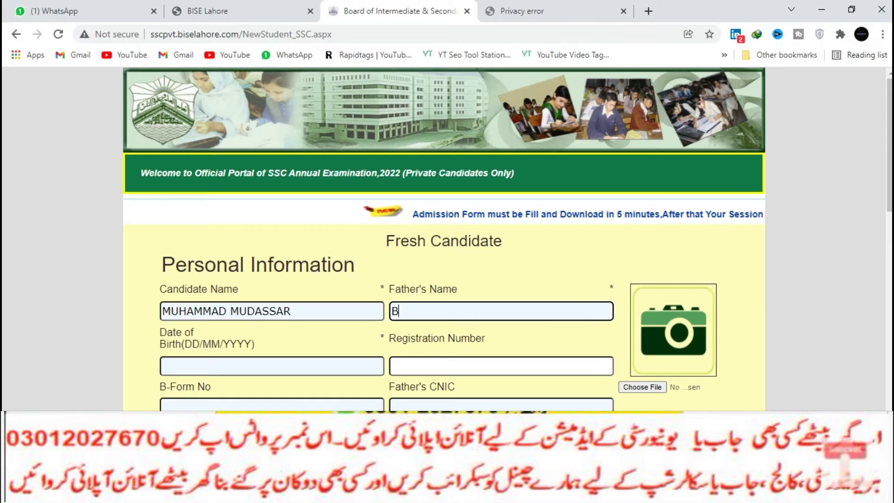
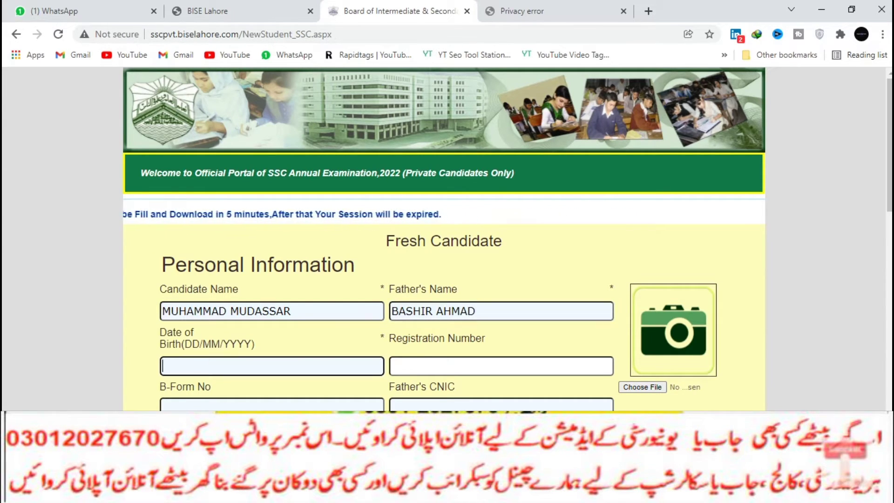
Enter the candidate's date of birth in DD/MM/YYYY format and begin choosing a photo.
click(272, 366)
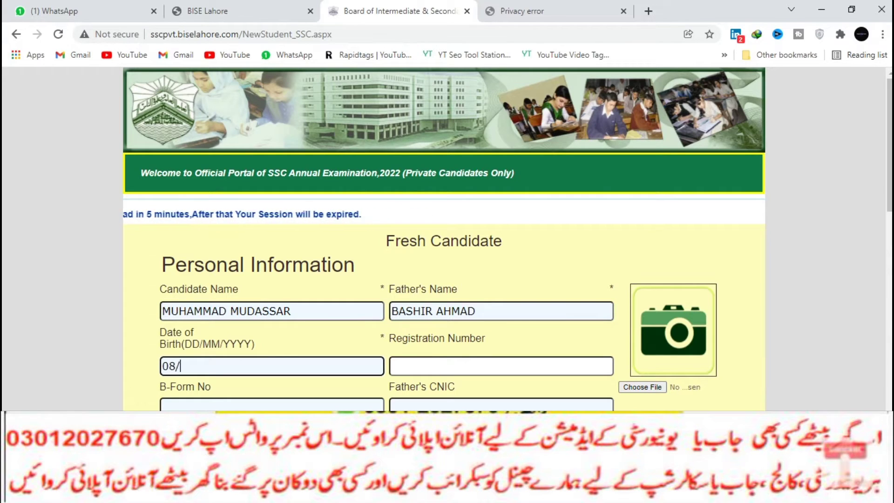
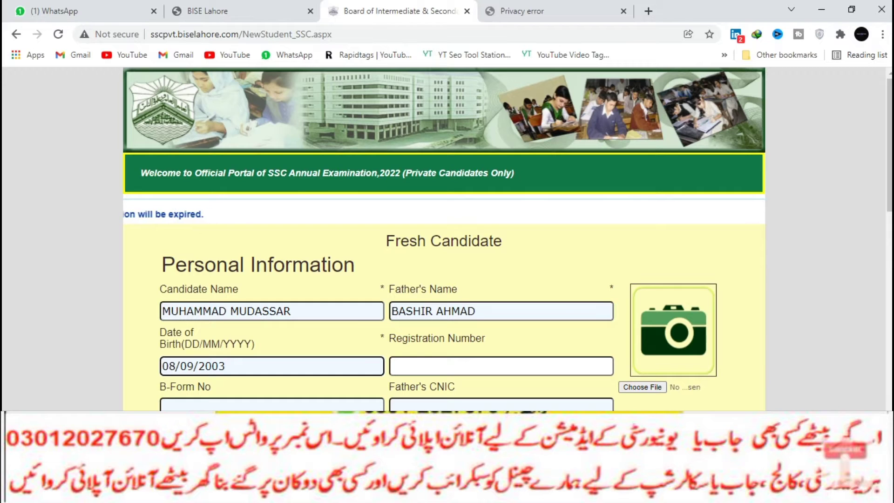
click(643, 388)
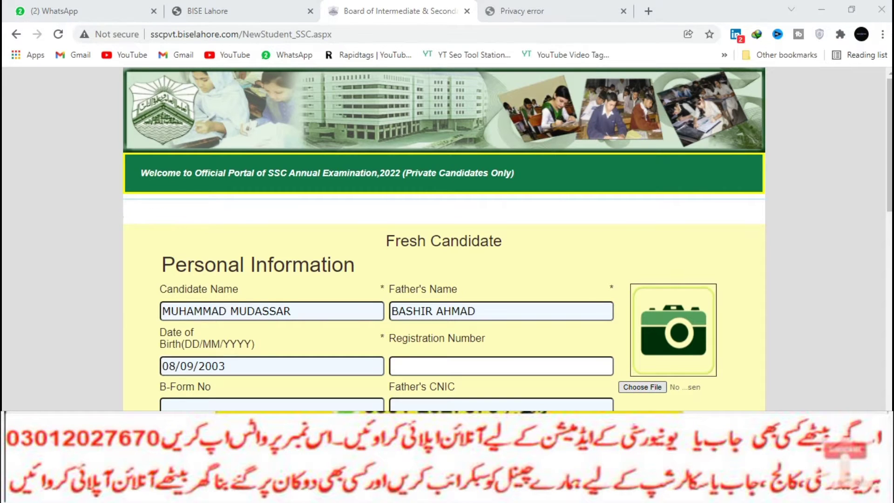
Try attaching add.jpg as the photo and dismiss the 'File Size is Large' alert.
scroll(270, 163, down, 5)
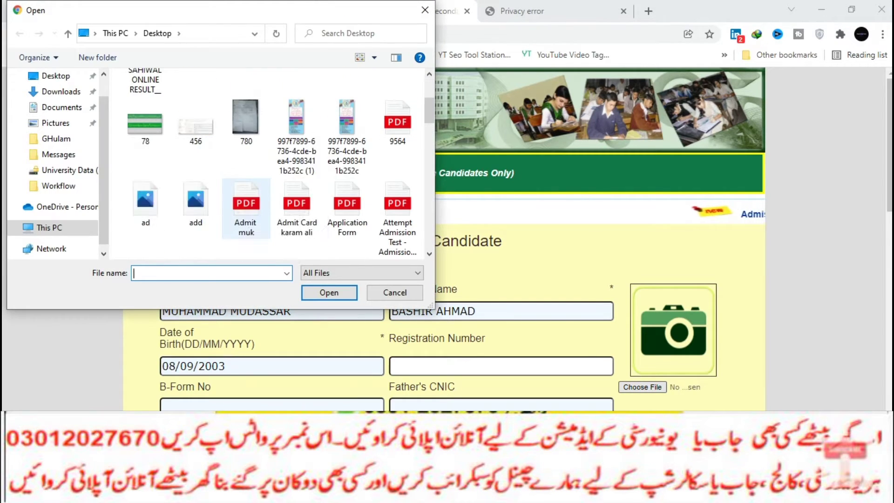
click(195, 123)
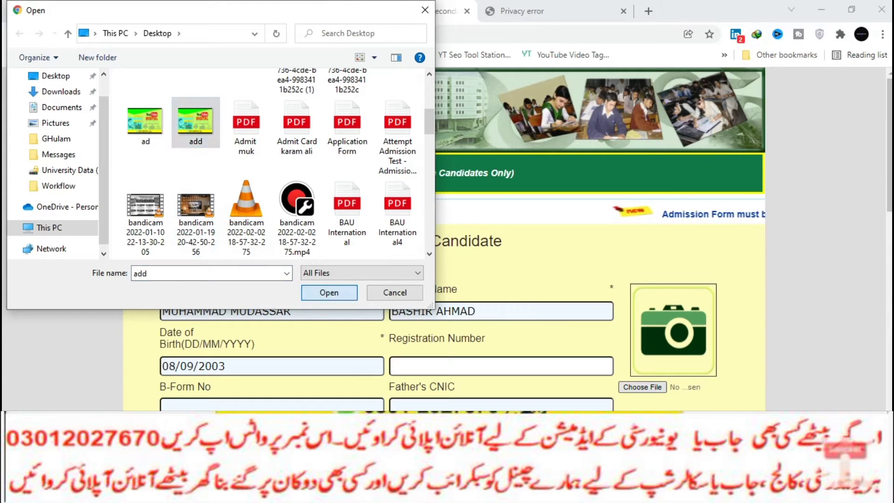
key(Return)
scroll(442, 233, down, 1)
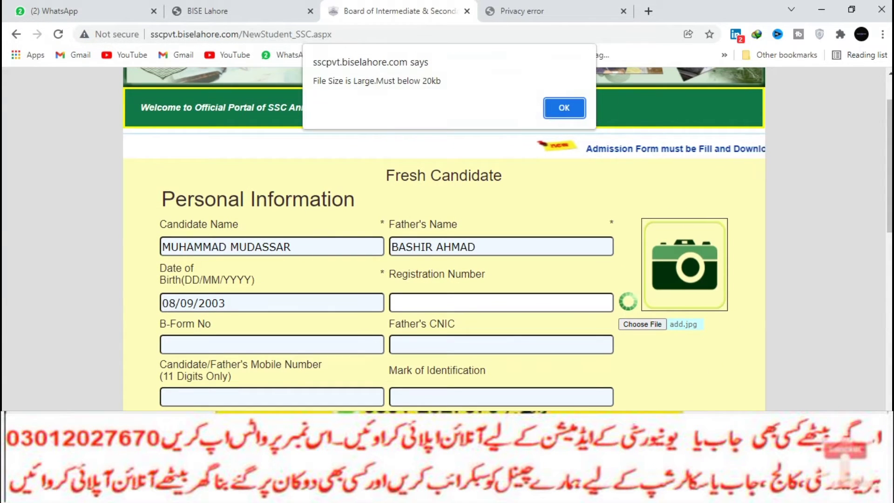
key(Return)
Cancel a second file selection, close the image viewer and return to the browser.
click(643, 321)
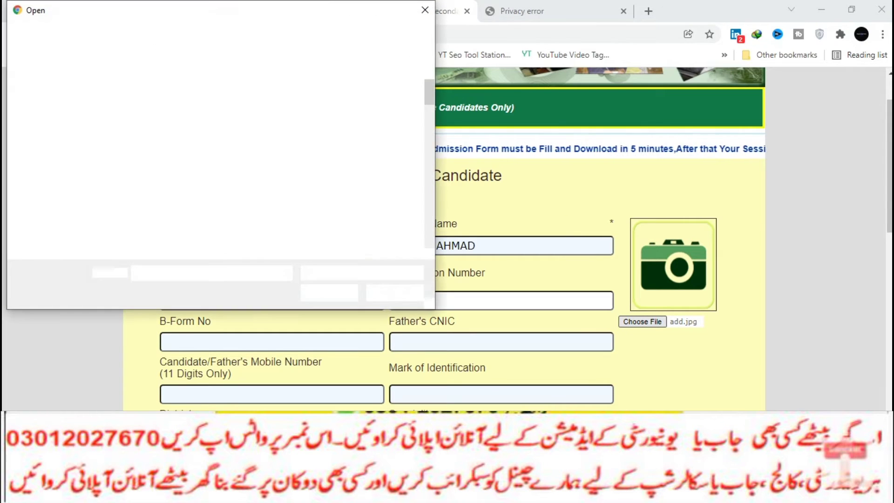
key(Escape)
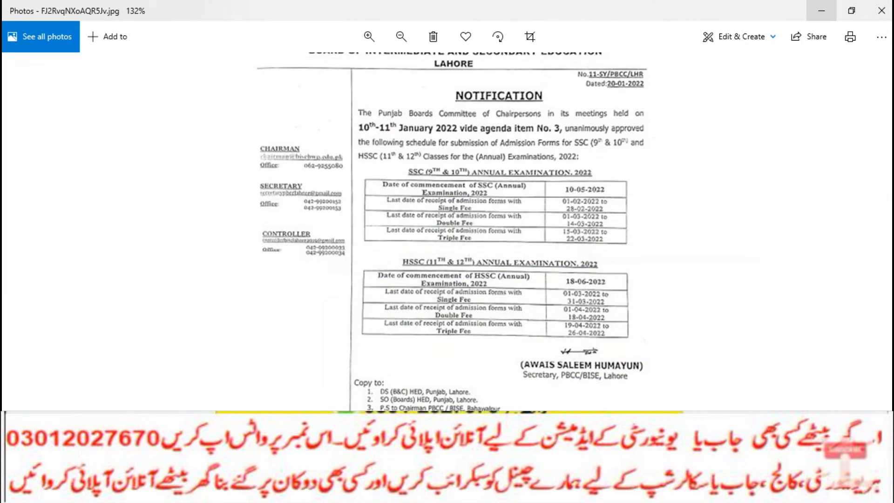
key(Right)
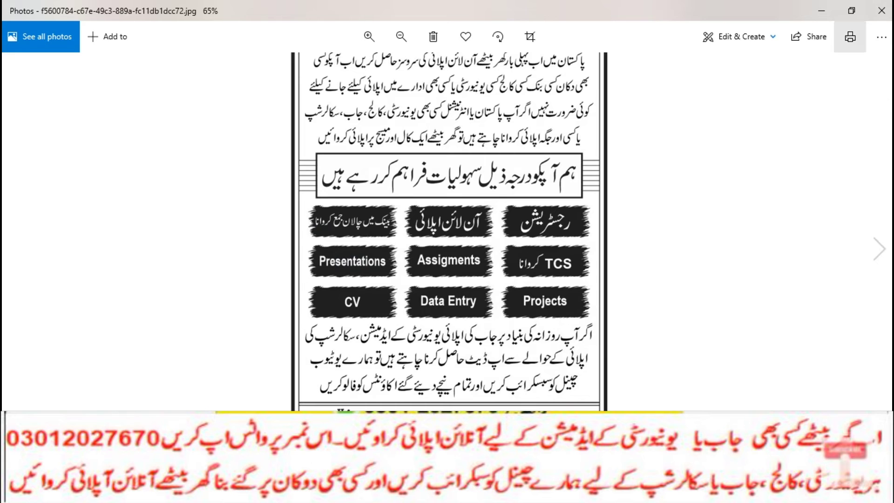
click(881, 10)
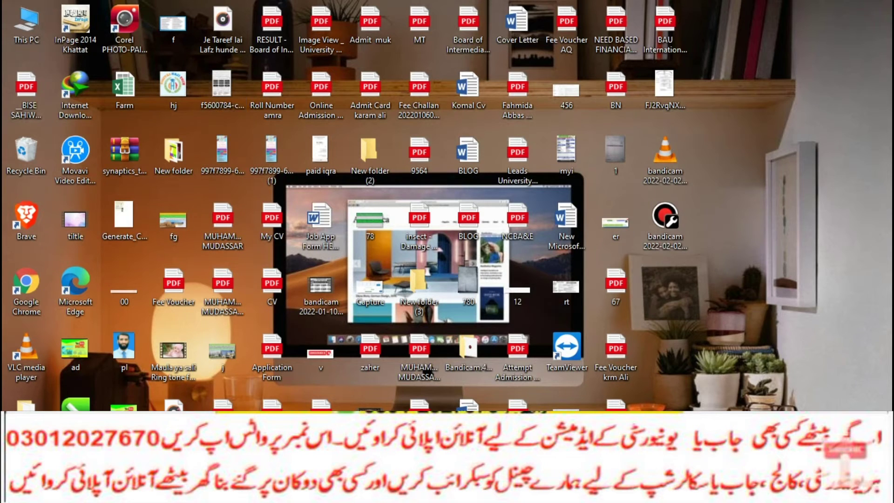
key(alt+Tab)
Search Google for 'reduce image size' in a new tab and open the Resize Images Online result.
key(ctrl+t)
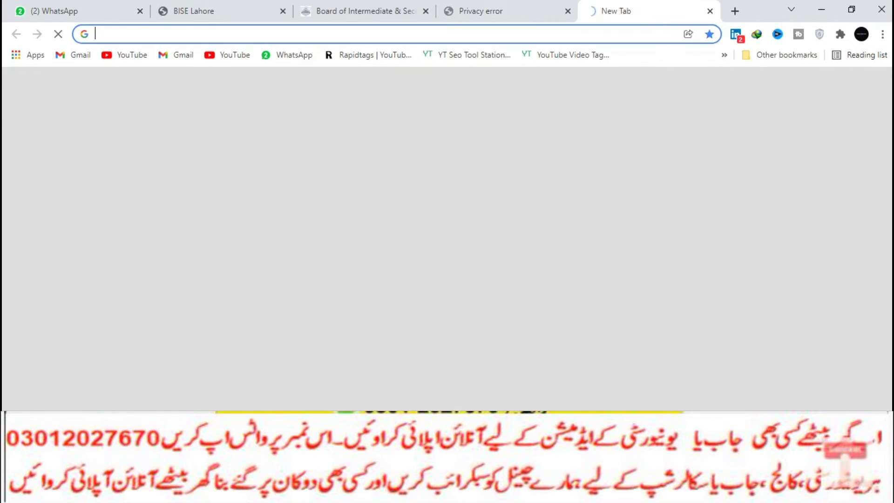
text(red)
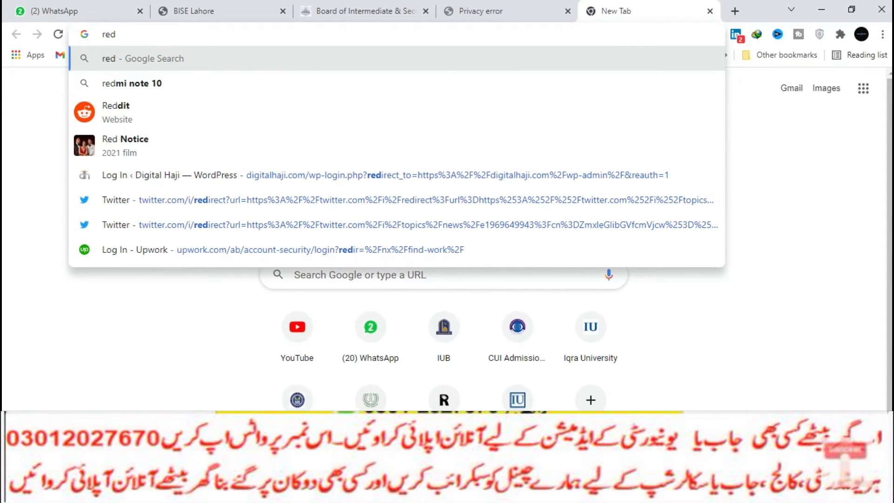
key(BackSpace)
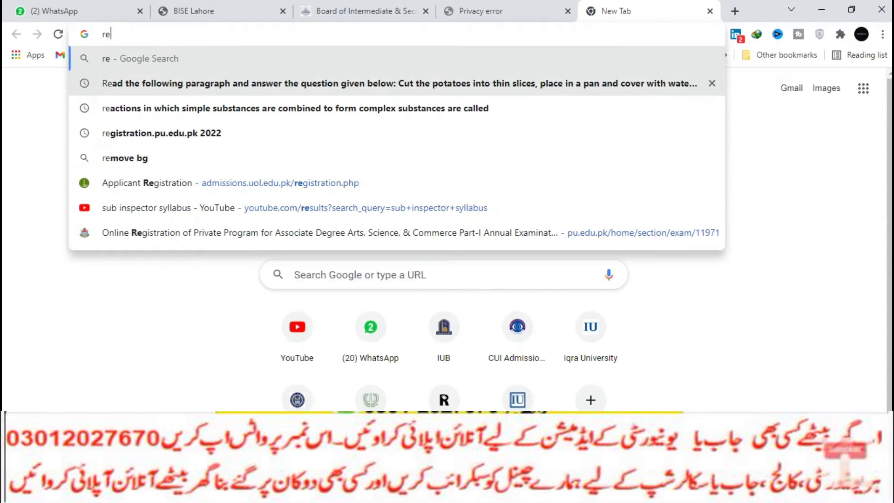
text(duce)
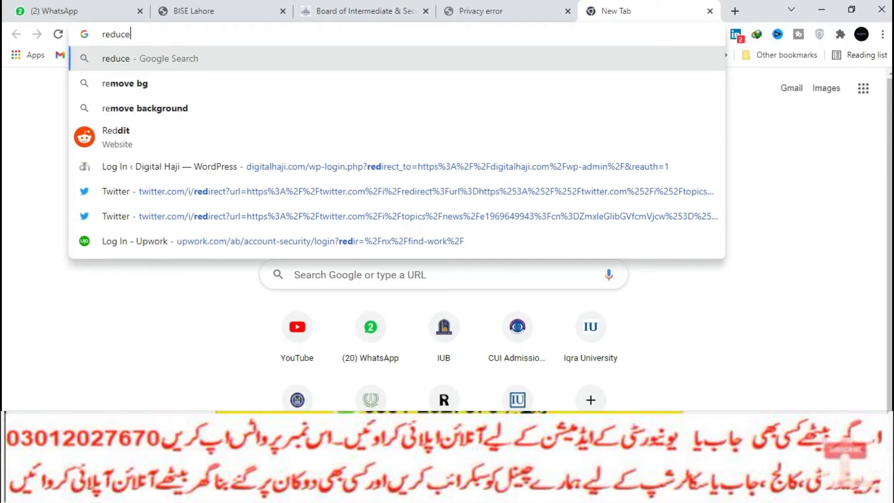
text( im)
key(Return)
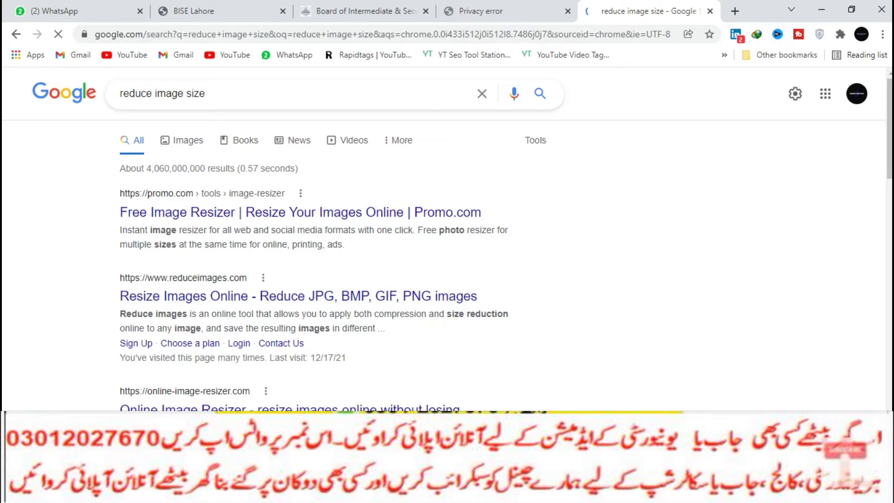
click(298, 296)
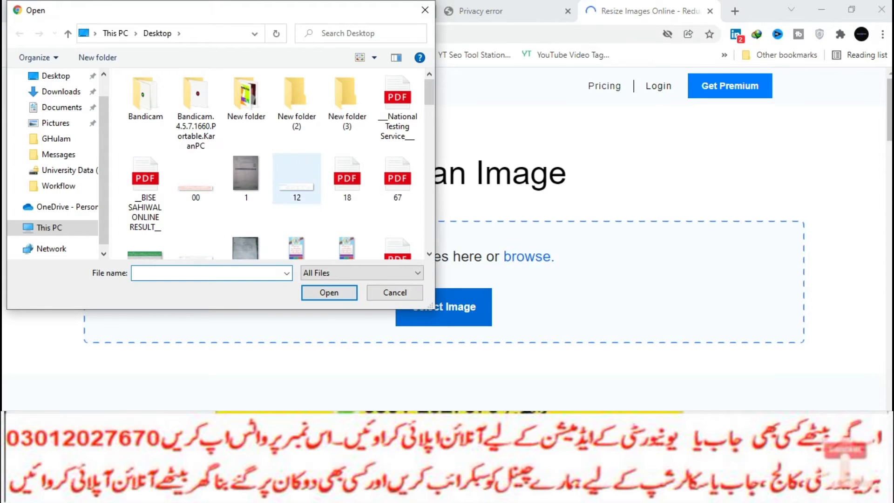
Compress ad.jpg at 40% quality to 17.62 KB, then return to the admission form tab.
click(196, 205)
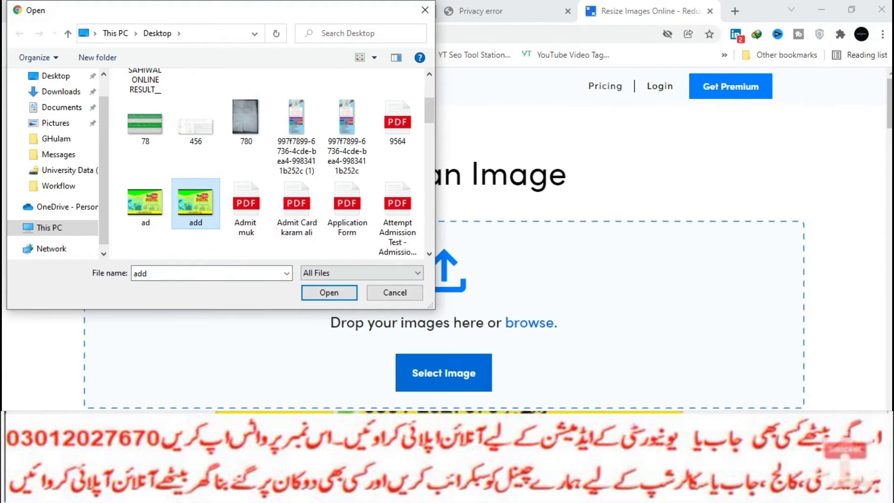
double_click(145, 205)
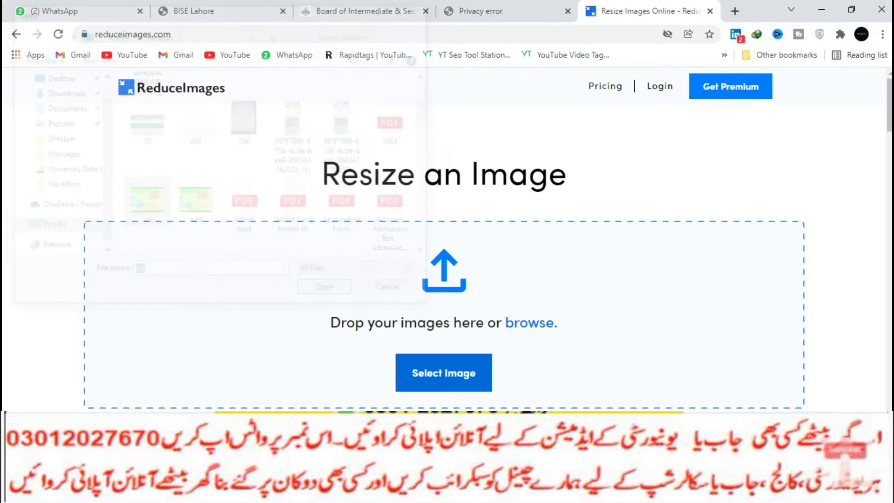
scroll(434, 265, down, 5)
click(427, 359)
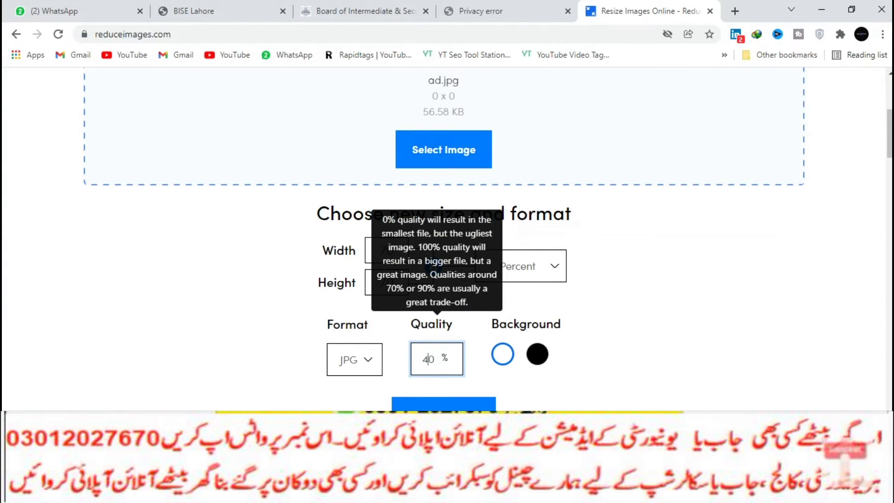
click(443, 403)
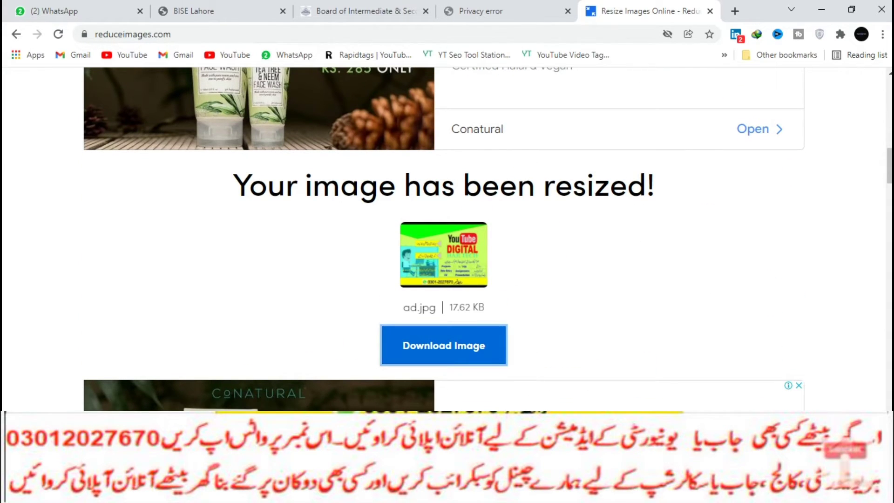
key(ctrl+3)
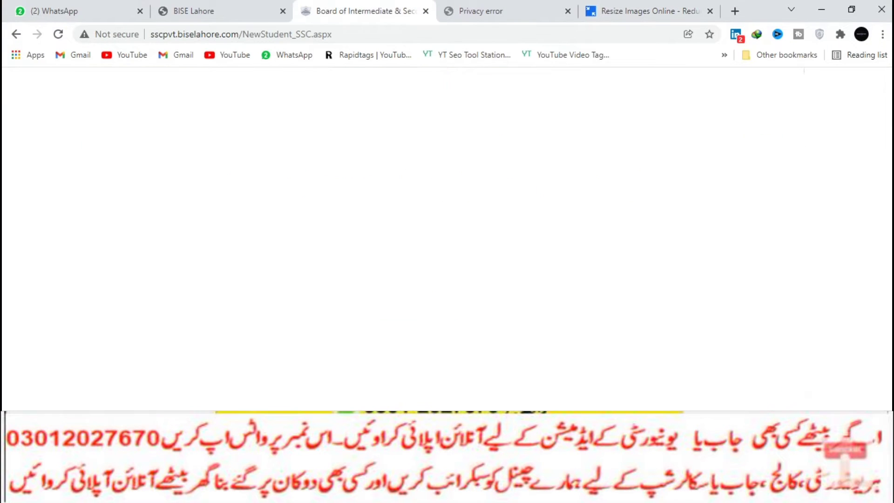
Attach the resized 'ad (2)' image from Downloads as the candidate photo.
click(643, 321)
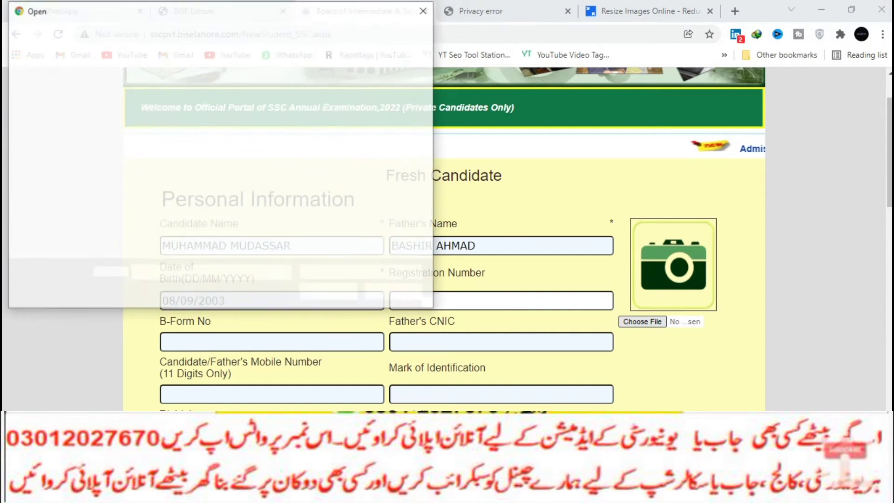
click(61, 91)
click(146, 113)
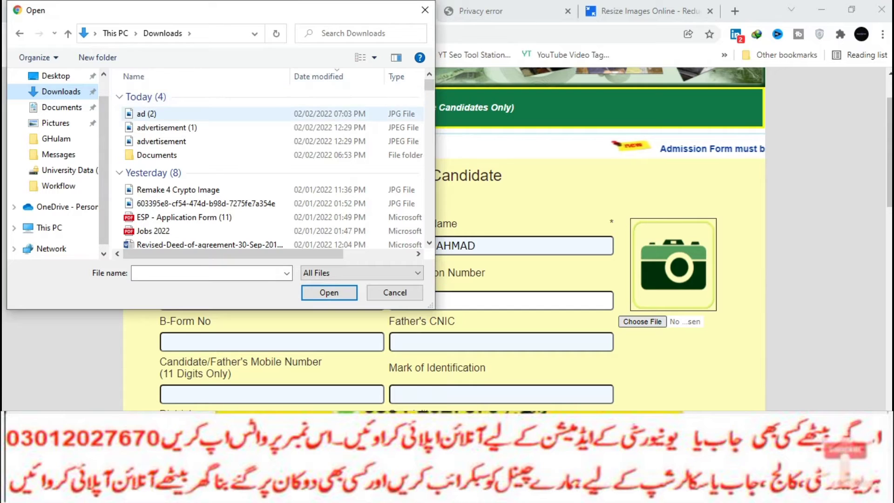
key(Return)
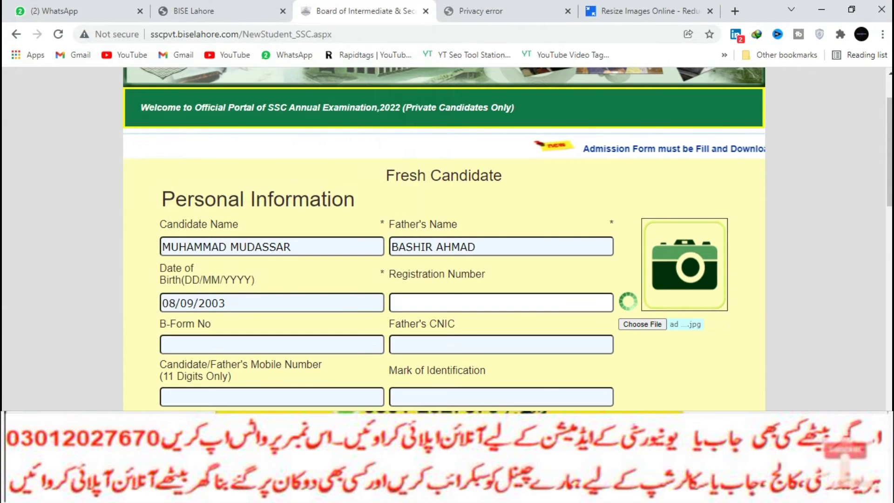
scroll(444, 233, down, 1)
click(501, 235)
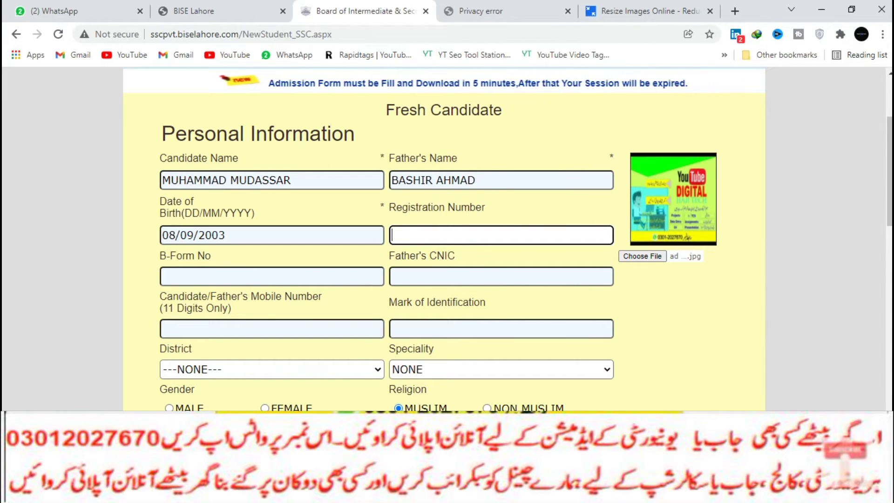
Enter the candidate's B-Form number and the father's CNIC number.
click(271, 276)
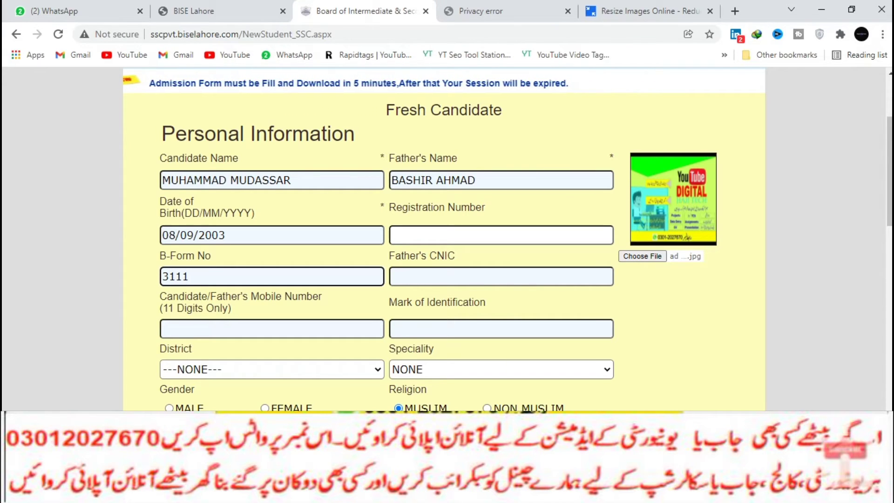
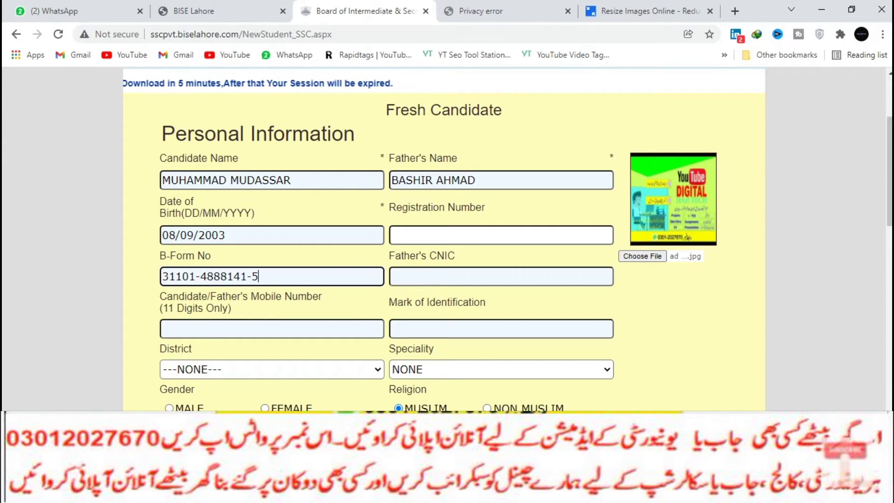
click(501, 276)
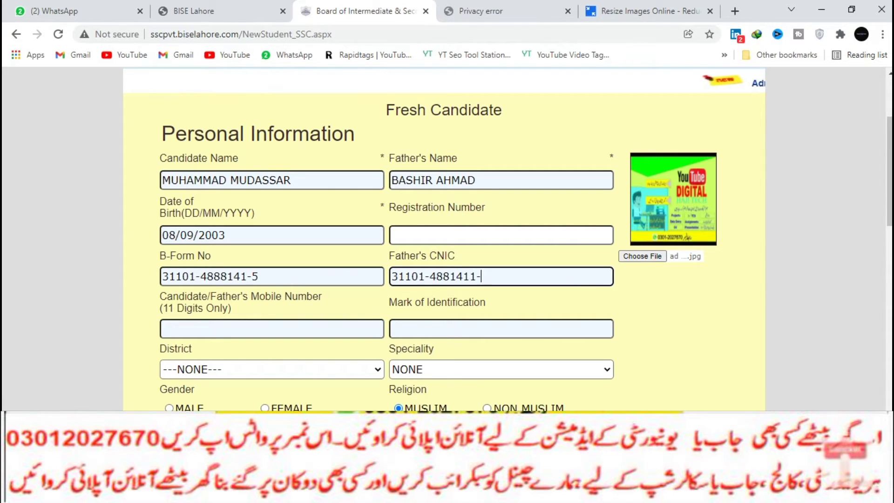
Enter the mobile number and 'MOLE ON FACE' as the mark of identification.
click(271, 329)
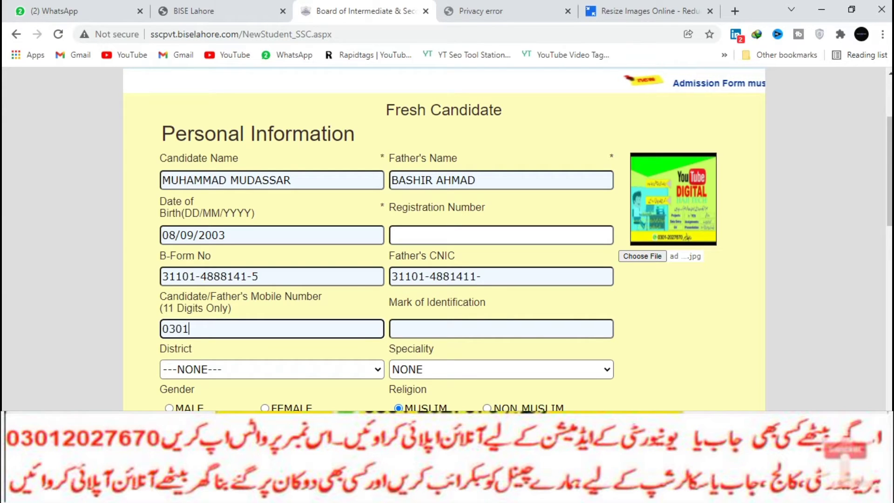
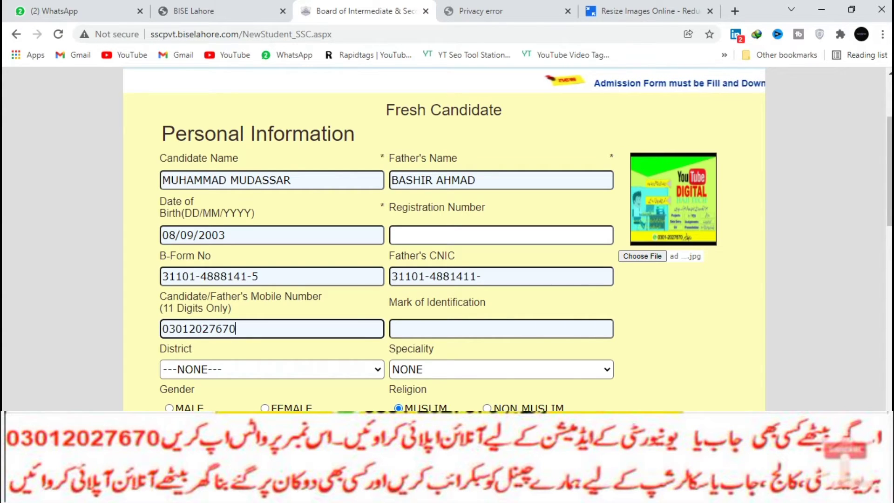
click(501, 329)
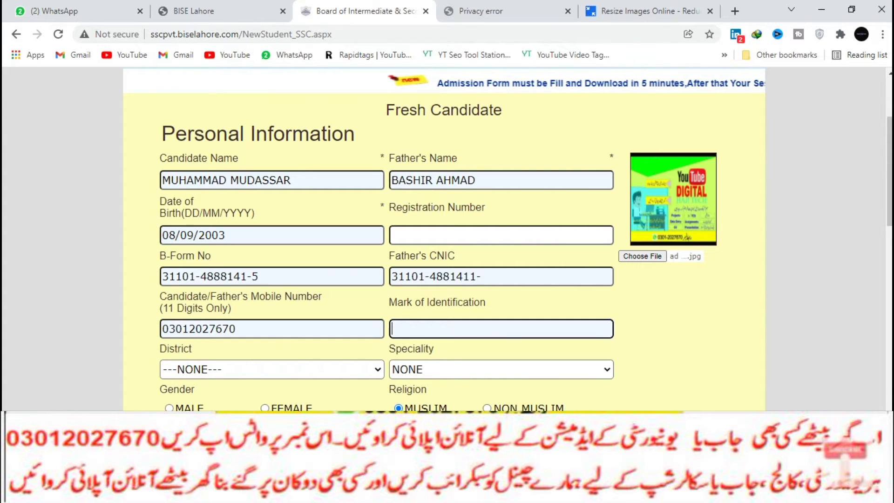
text(MOLE)
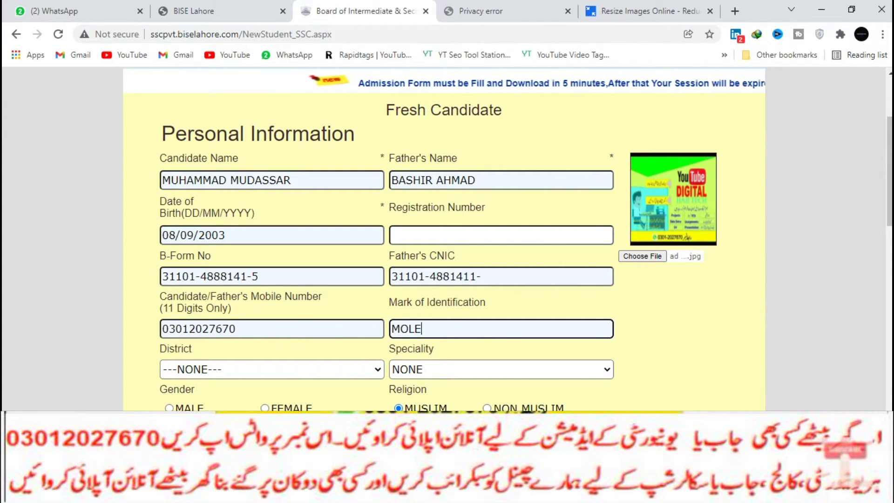
text( ON FACE)
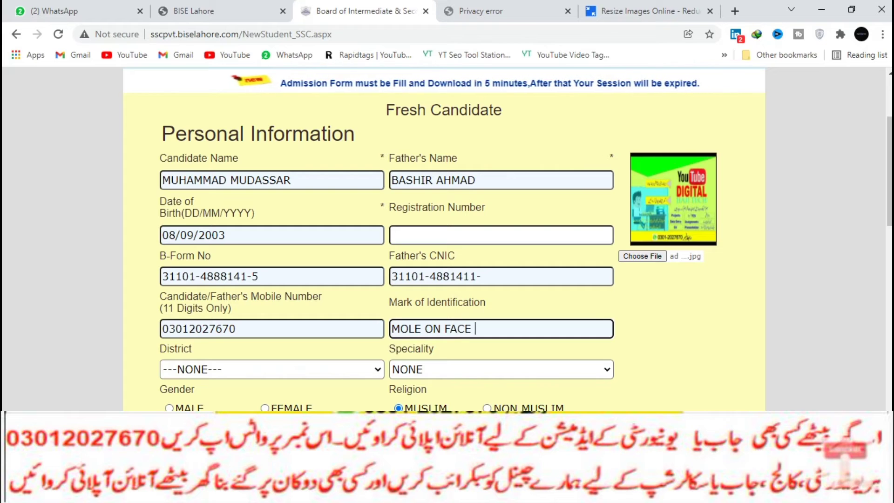
Choose FAISALABAD from the District list and keep NONE as the speciality.
click(272, 370)
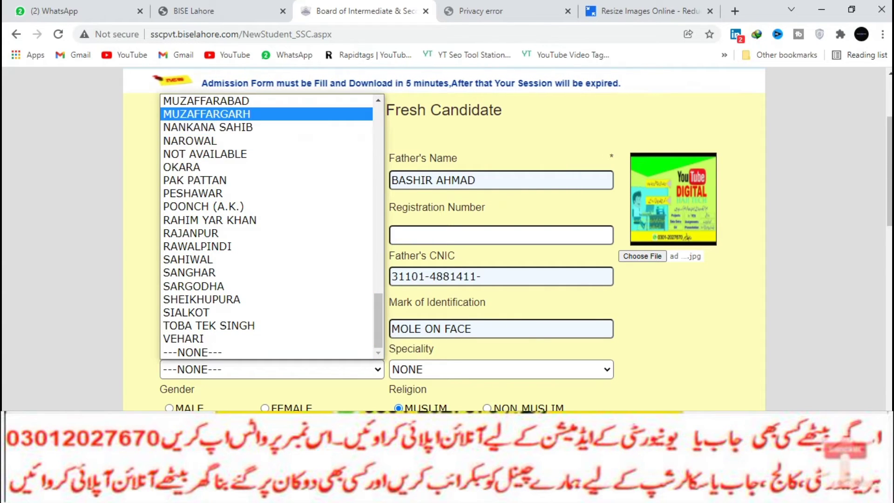
scroll(268, 223, up, 6)
scroll(268, 224, up, 15)
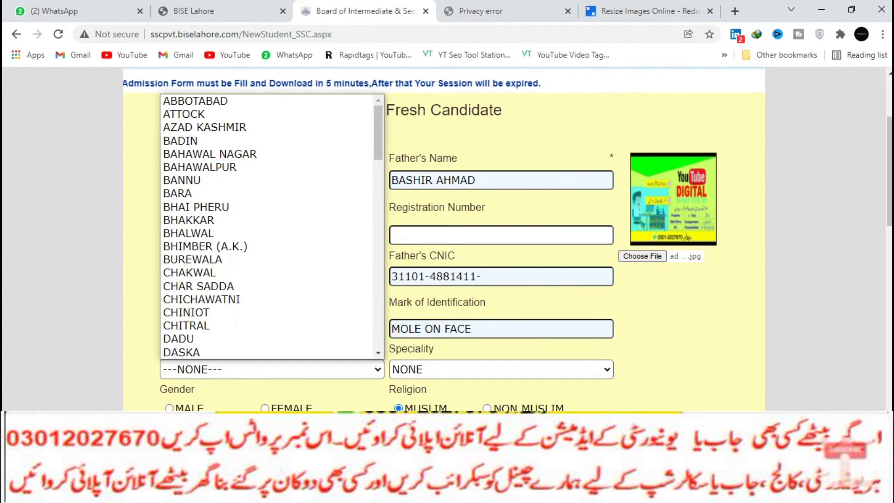
scroll(268, 223, down, 20)
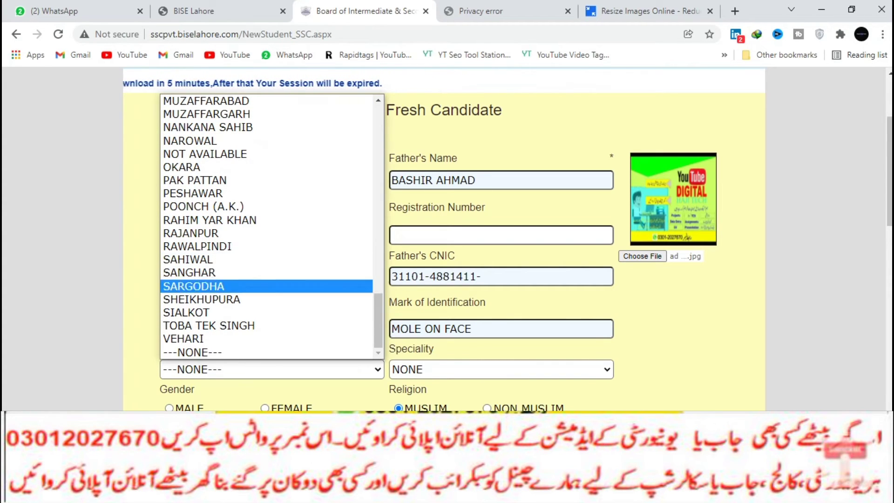
scroll(268, 233, up, 13)
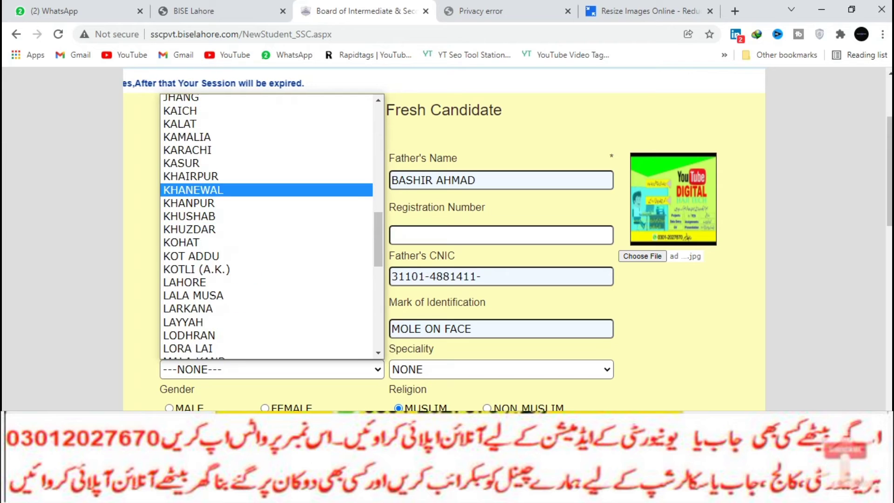
scroll(271, 227, up, 3)
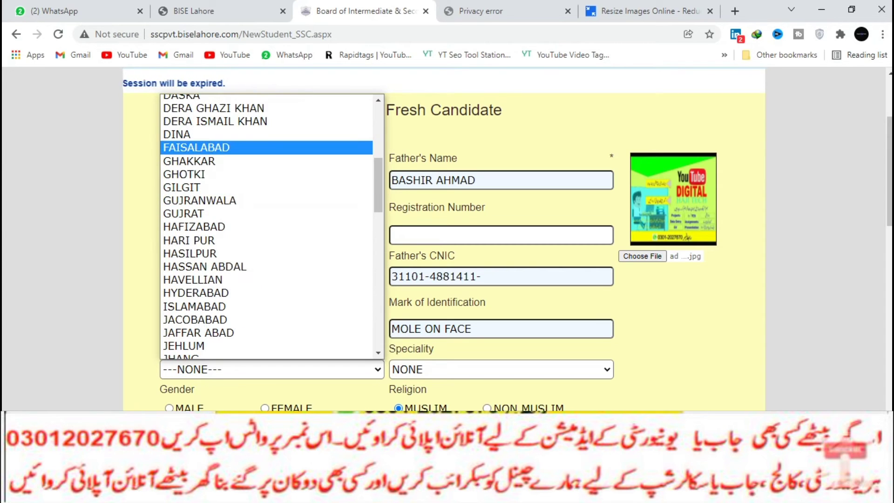
click(268, 148)
scroll(267, 147, down, 2)
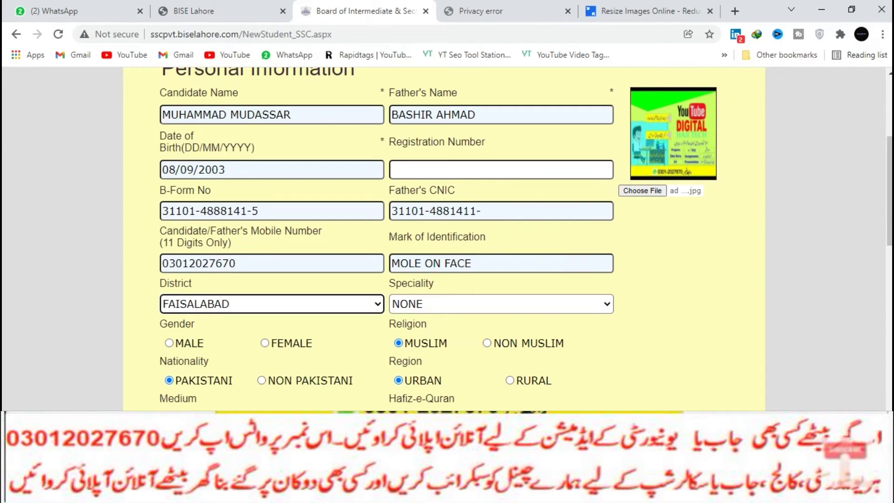
click(501, 304)
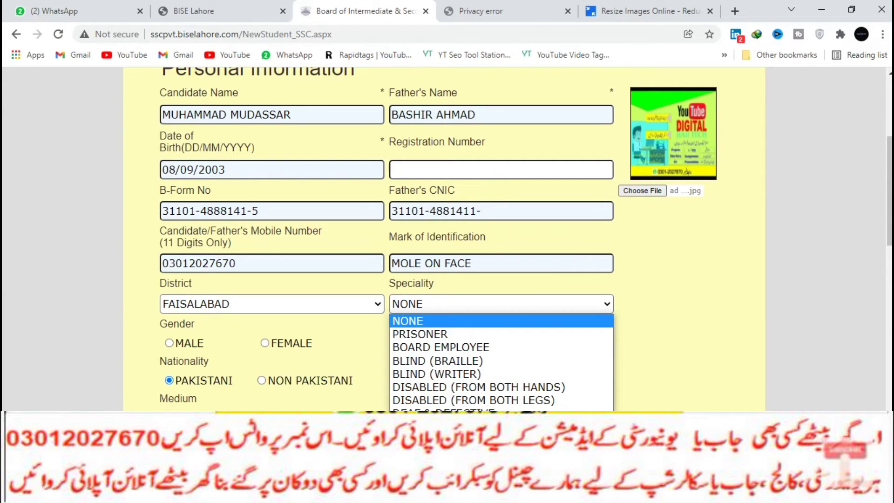
key(Return)
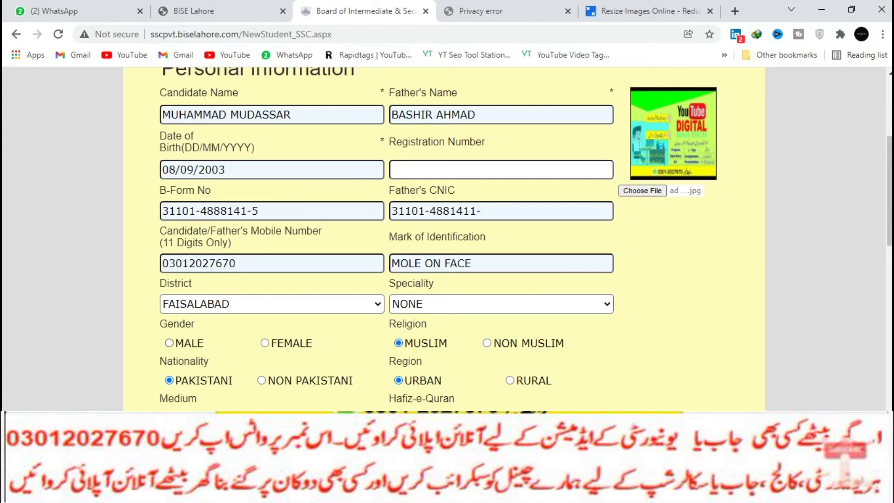
Scroll down to the Home Address box and start entering the candidate's address.
scroll(447, 233, down, 3)
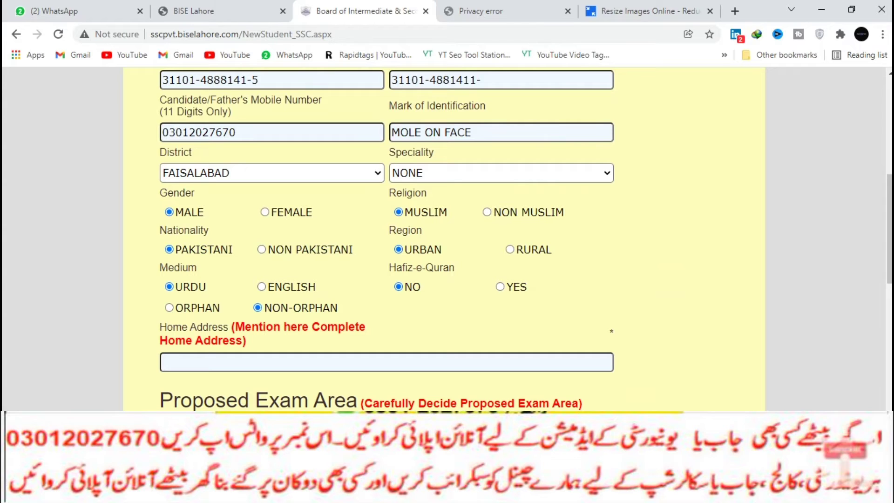
scroll(448, 233, down, 1)
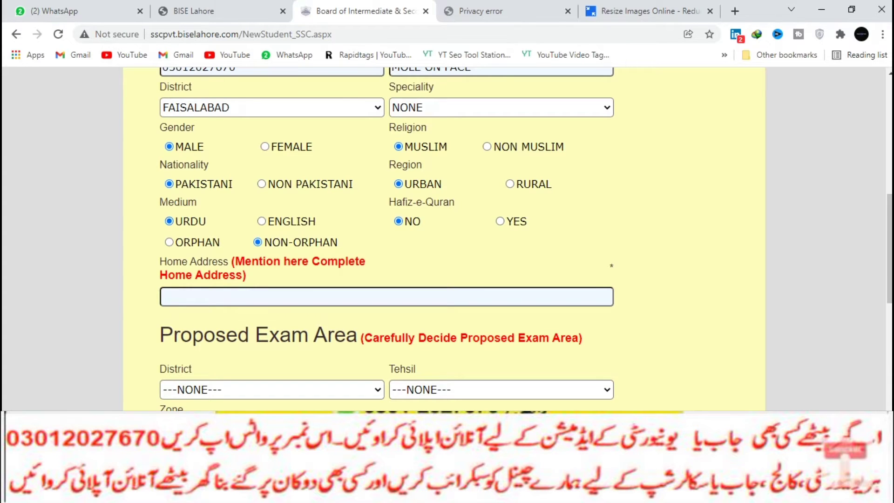
scroll(386, 238, down, 1)
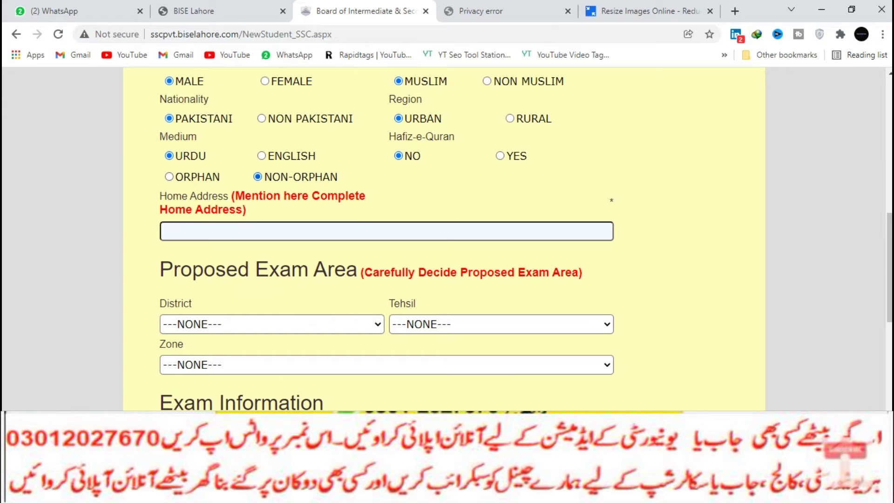
click(163, 231)
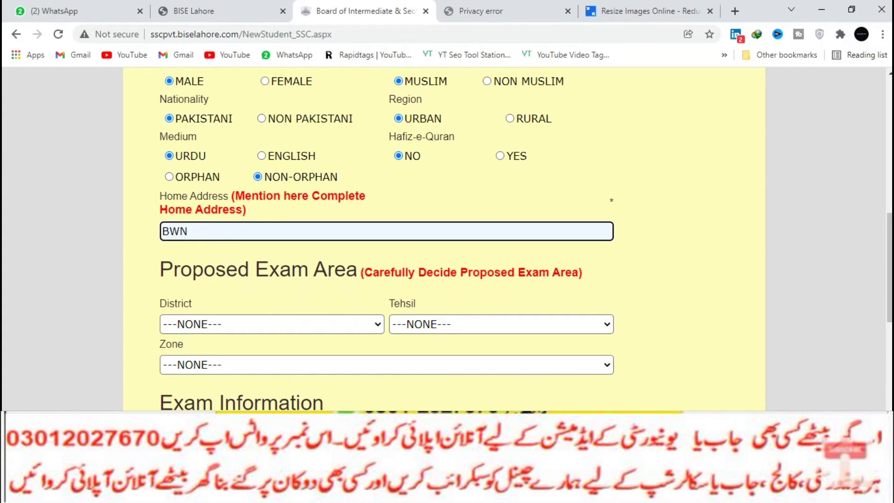
Choose KASUR as the proposed exam district and CHUNIAN as the tehsil.
click(272, 325)
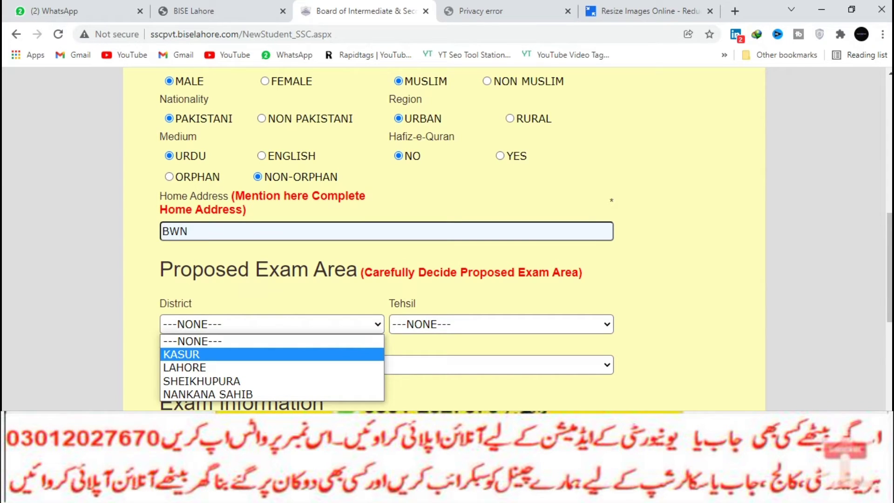
key(Down)
key(Down)
key(Down)
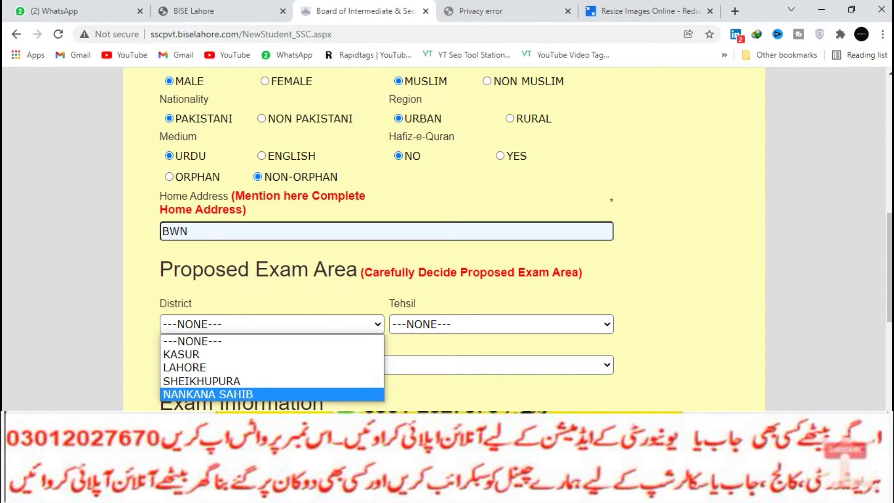
key(Up)
key(Up)
key(Up)
key(Return)
key(Tab)
key(alt+Down)
key(Down)
key(Down)
Choose CHANGA MANGA as the exam zone.
key(Down)
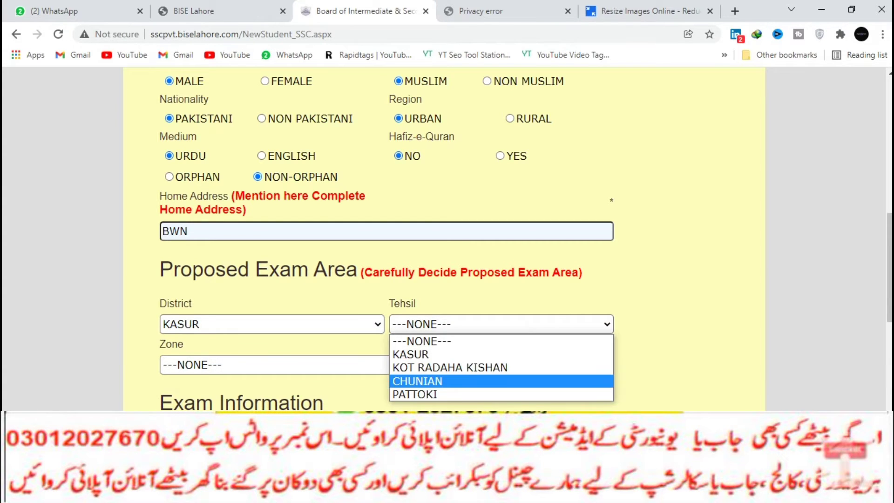
key(Return)
key(Tab)
key(alt+Down)
key(Down)
key(Down)
key(Down)
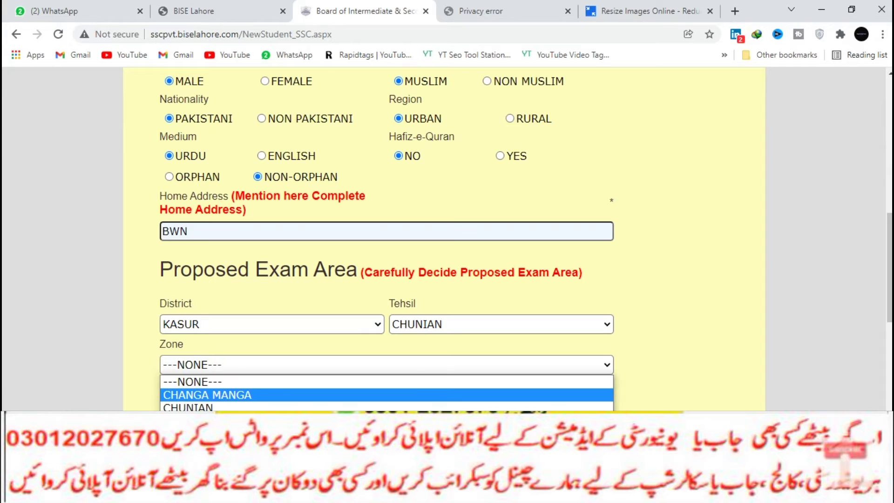
key(Up)
key(Down)
key(Up)
key(Return)
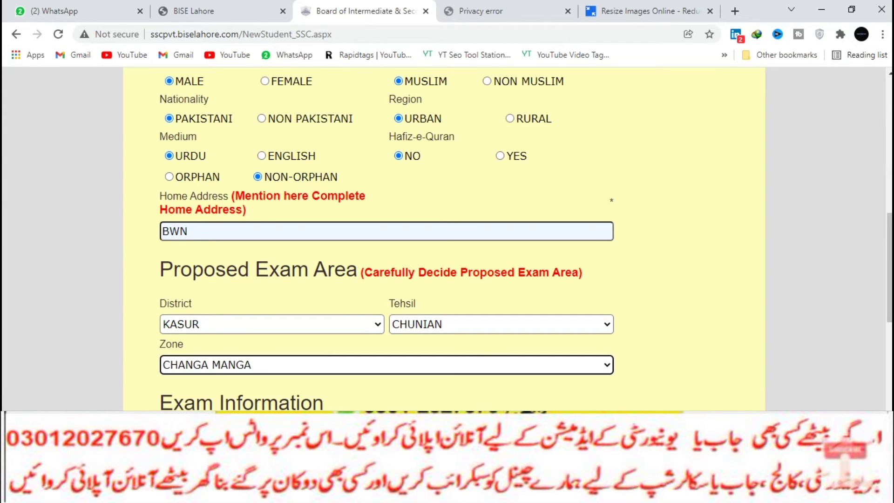
Open the study group list and highlight SCIENCE.
scroll(386, 237, down, 4)
key(Tab)
key(alt+Down)
key(Down)
key(Down)
key(Up)
key(Up)
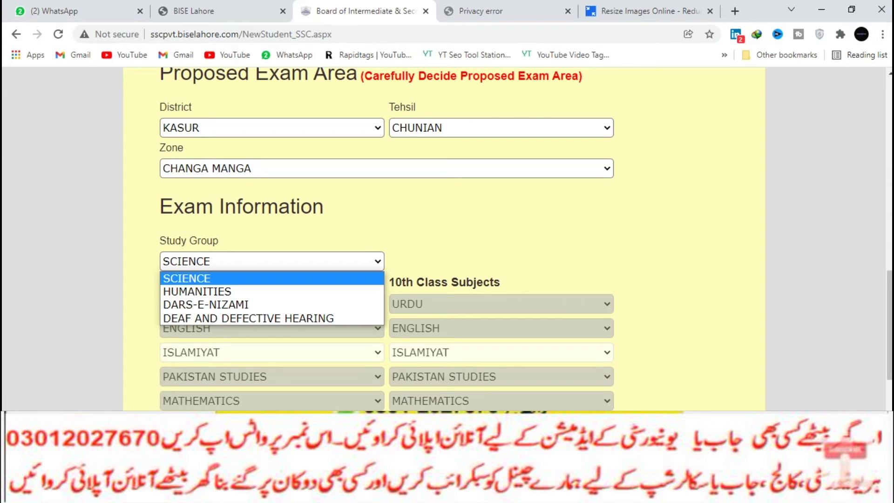
Set the study group to SCIENCE after briefly trying other groups.
key(Return)
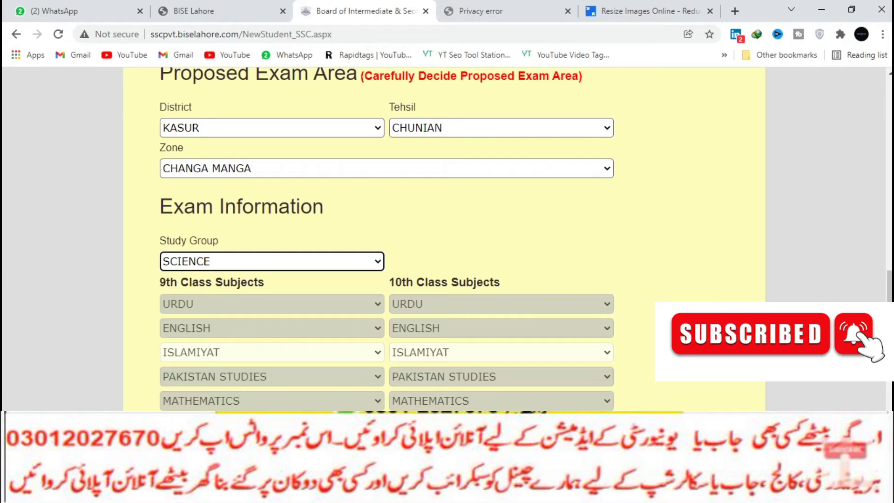
scroll(387, 238, down, 3)
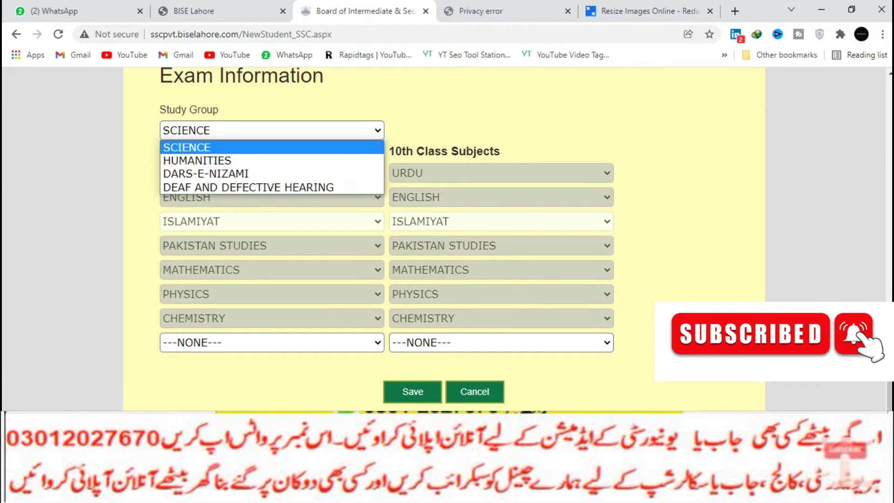
key(Down)
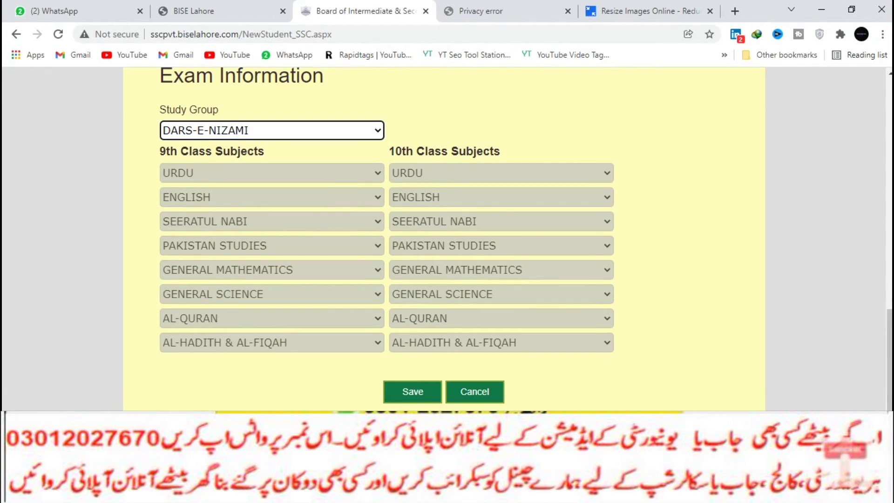
key(alt+Down)
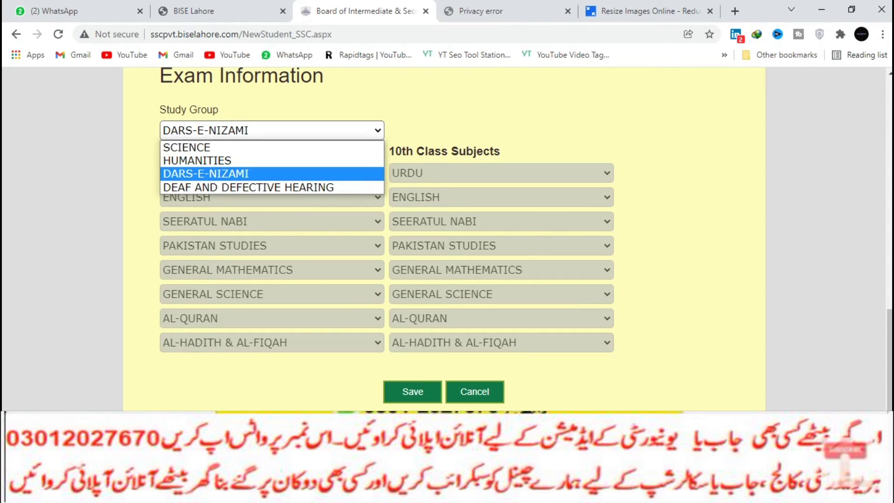
key(Escape)
key(Up)
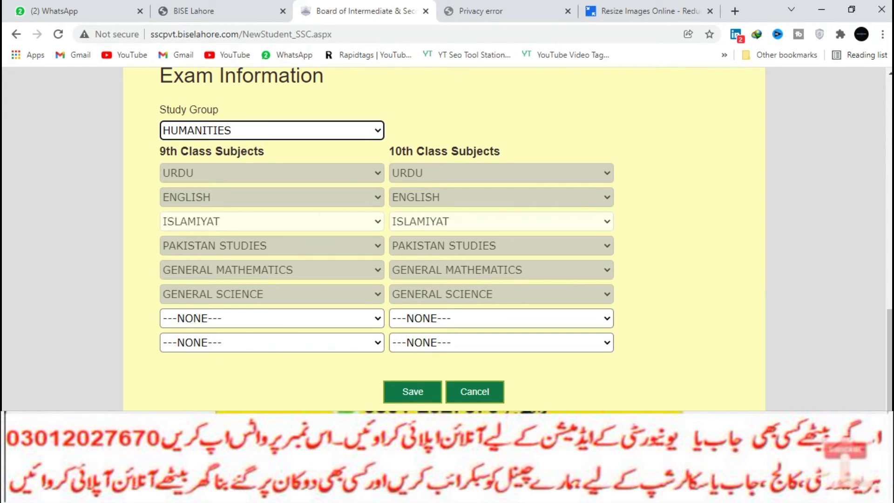
key(ctrl+a)
key(alt+Down)
key(Up)
key(Return)
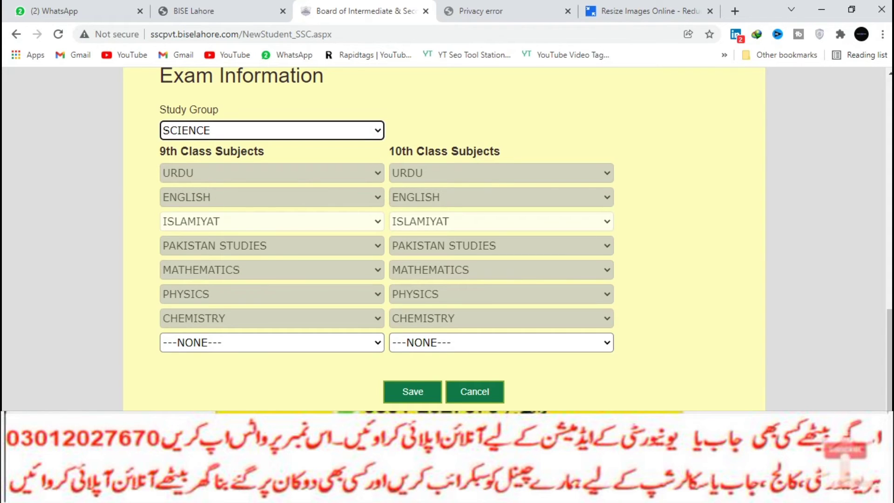
Choose COMPUTER SCIENCE as the 9th and 10th class elective subject.
click(272, 342)
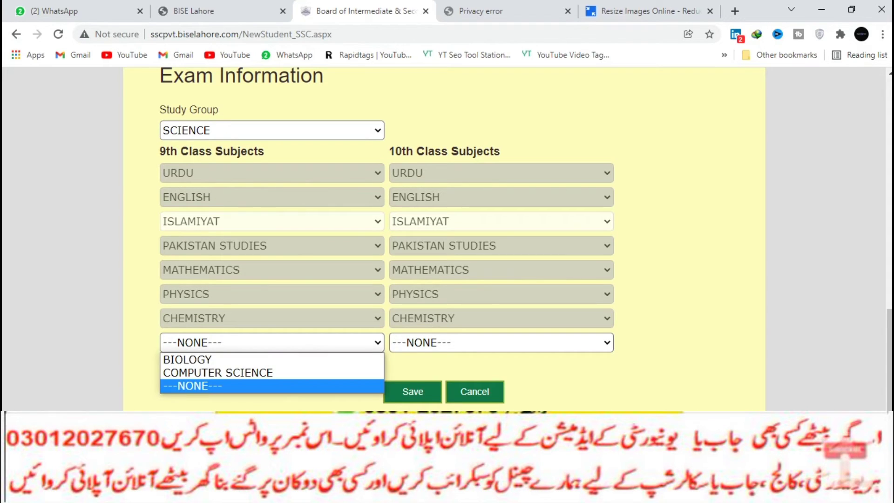
key(Up)
key(Up)
key(Down)
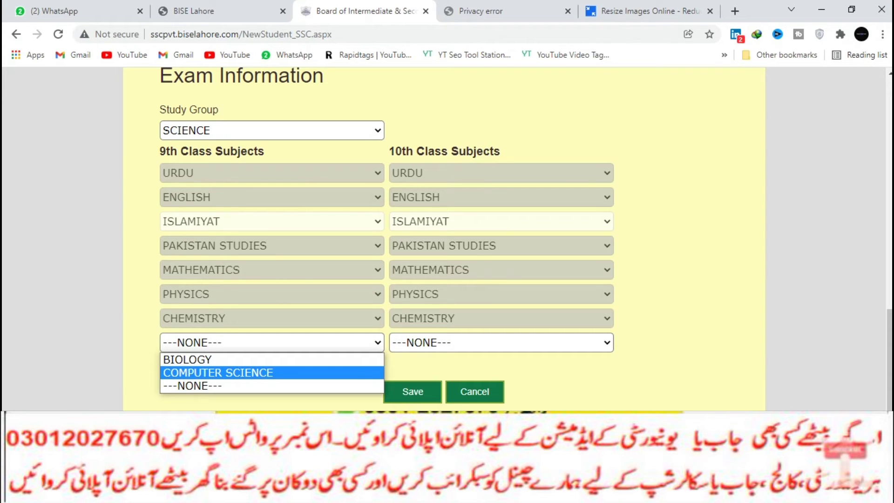
key(Up)
key(Down)
key(Return)
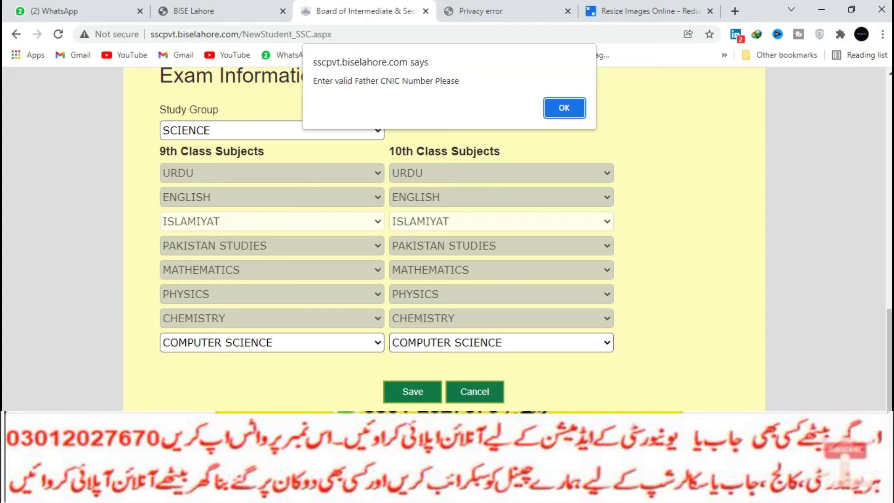
Dismiss the invalid CNIC warning, add the missing digit to Father CNIC, then save and confirm the form.
key(Return)
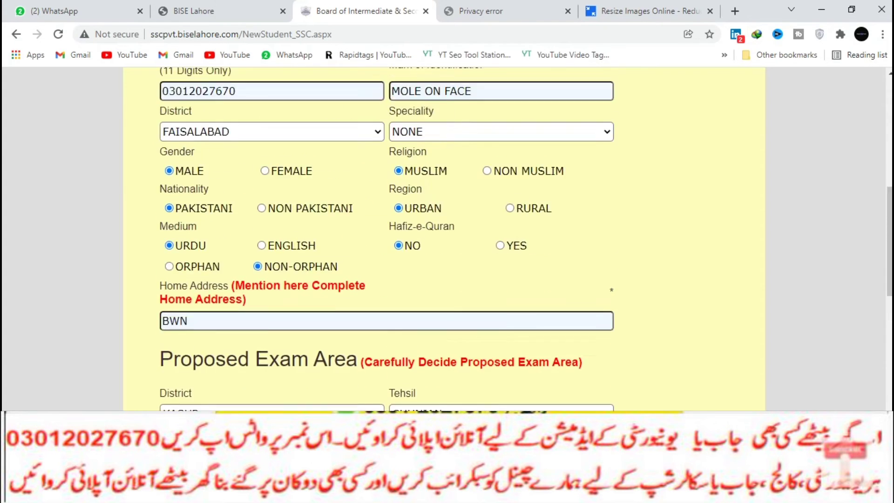
scroll(507, 239, down, 1)
scroll(447, 233, down, 15)
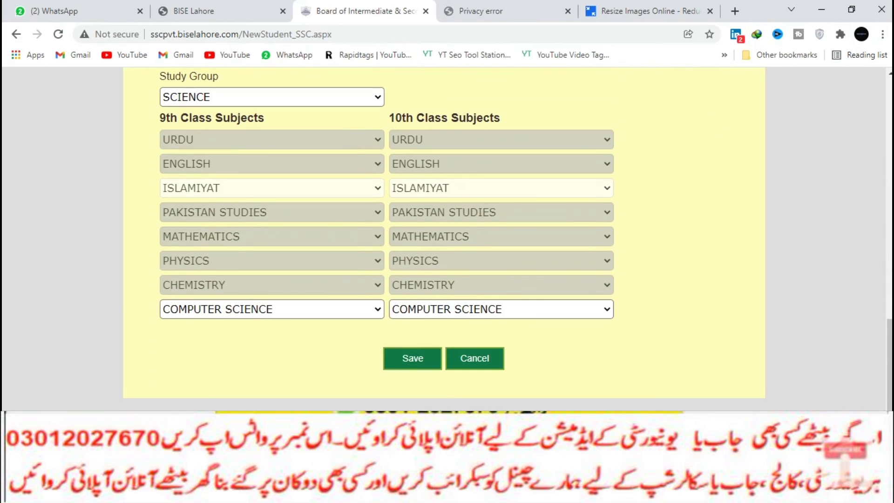
key(Return)
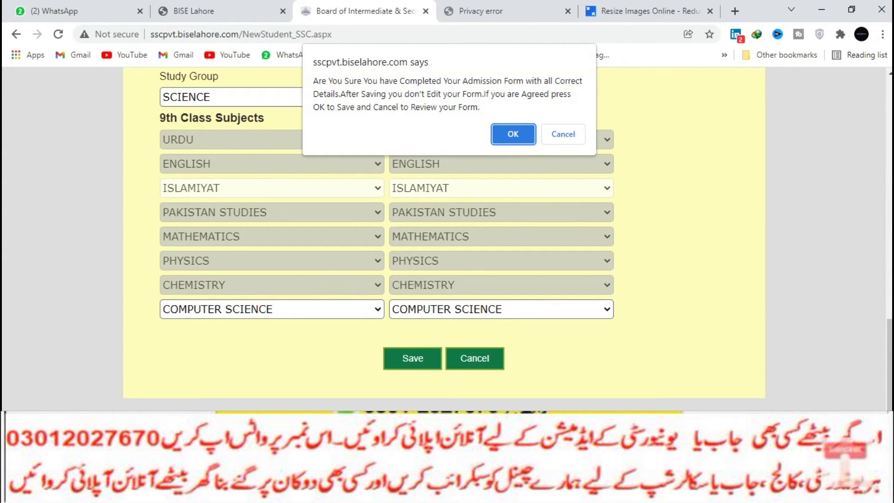
key(Return)
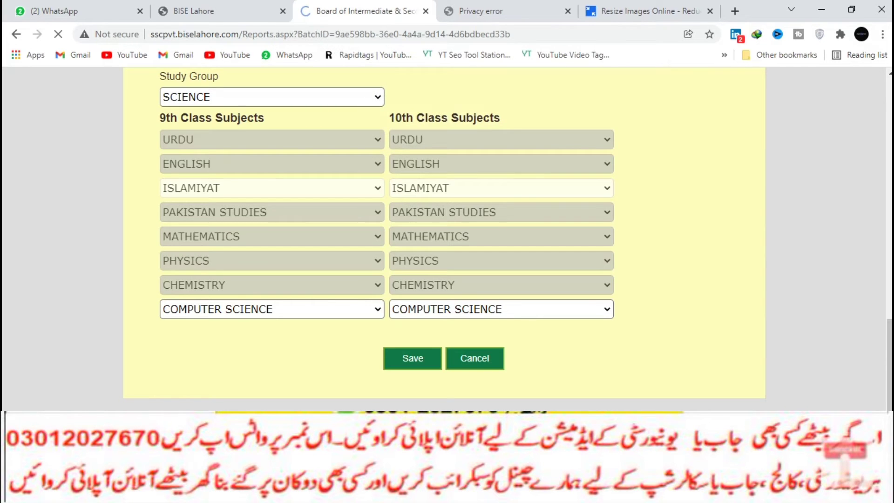
Dismiss the Form Saved alert and start downloading the admission form through IDM.
key(Return)
scroll(508, 240, down, 2)
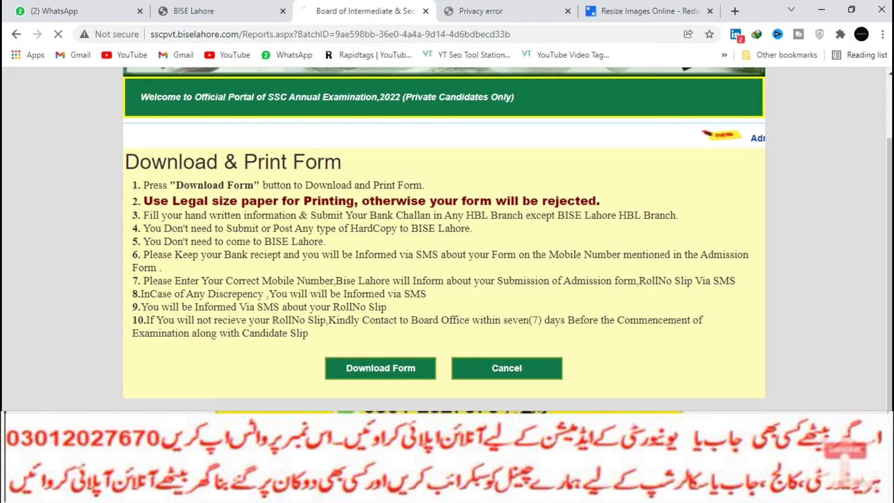
key(Return)
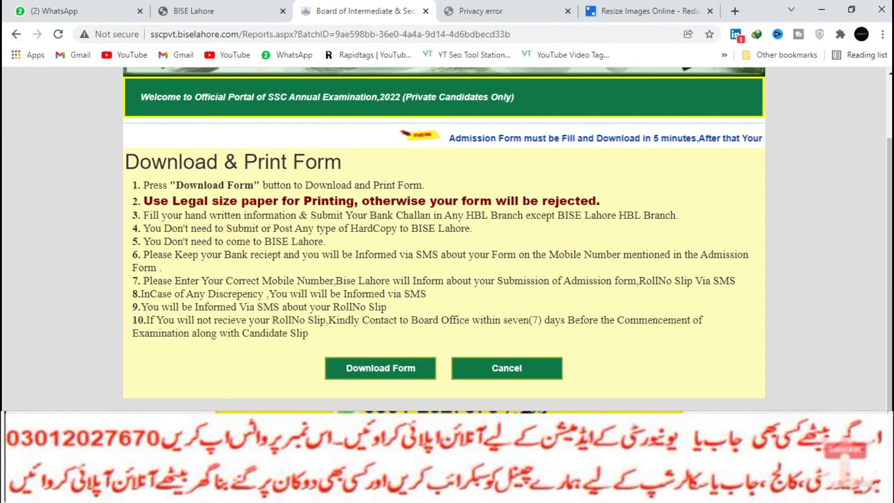
key(alt+Tab)
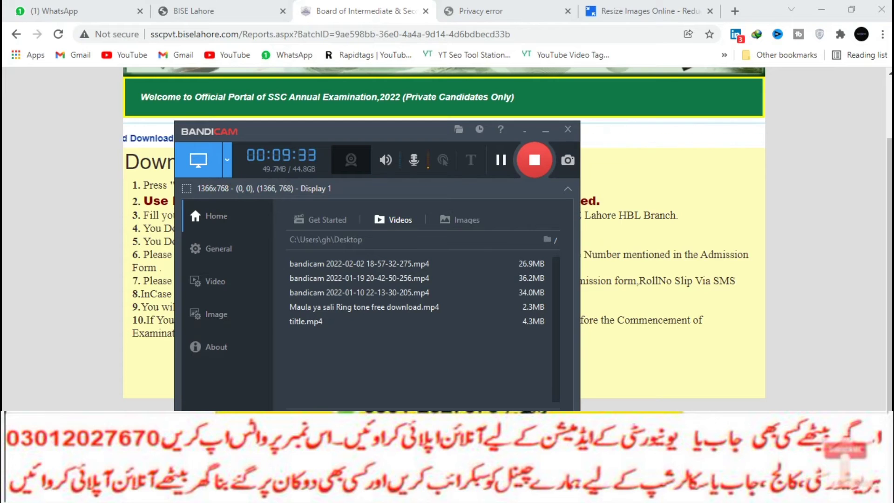
Minimize Bandicam and open the downloaded 214.70 KB Report.pdf from IDM in Edge's PDF viewer.
click(545, 130)
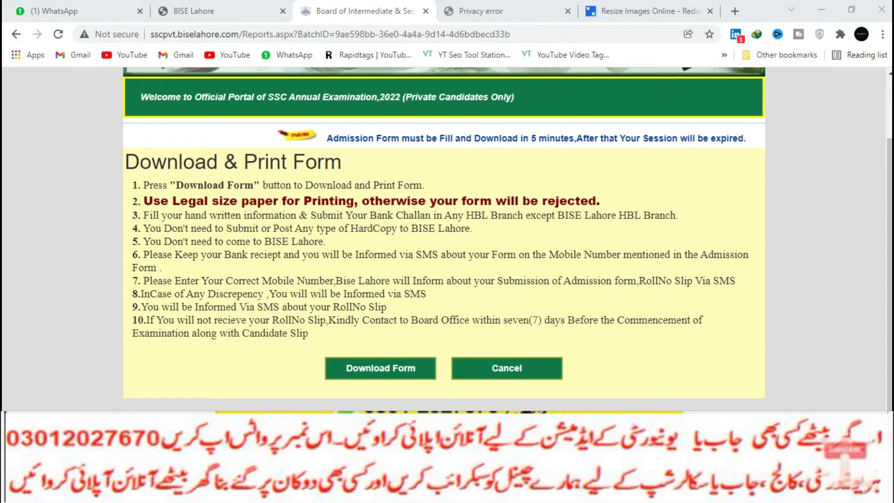
double_click(251, 378)
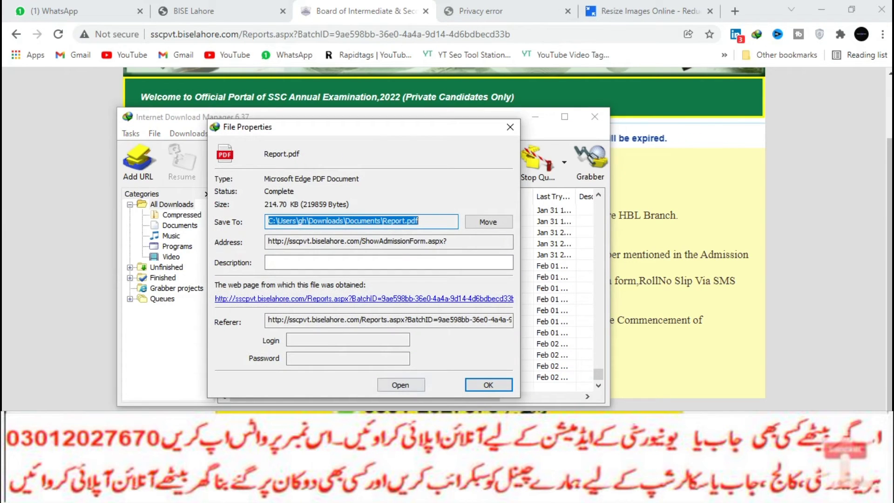
key(Return)
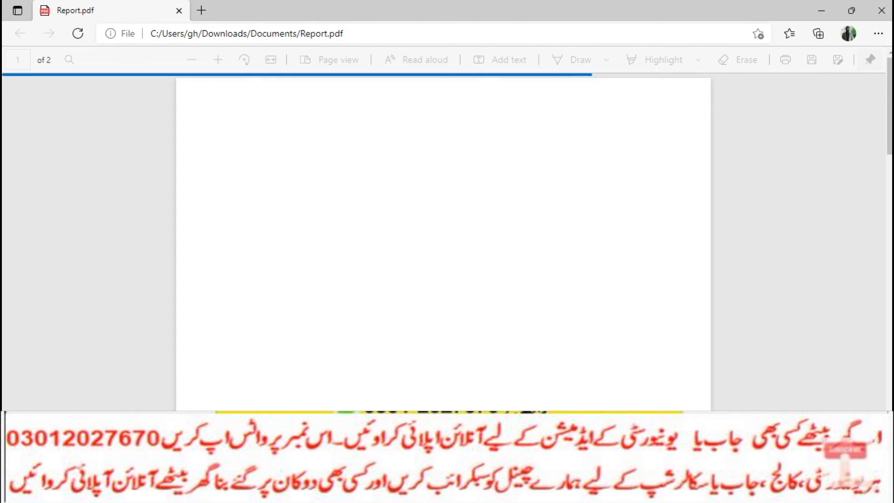
scroll(442, 242, down, 7)
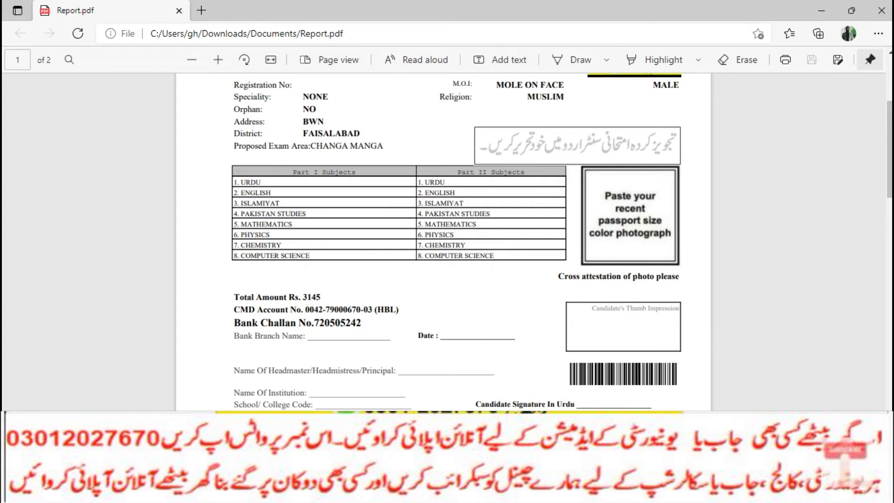
scroll(443, 242, down, 15)
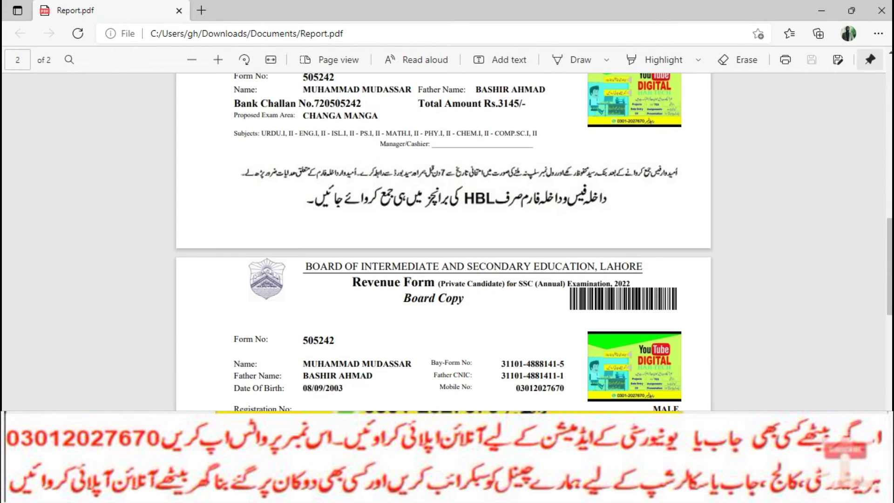
scroll(443, 243, up, 2)
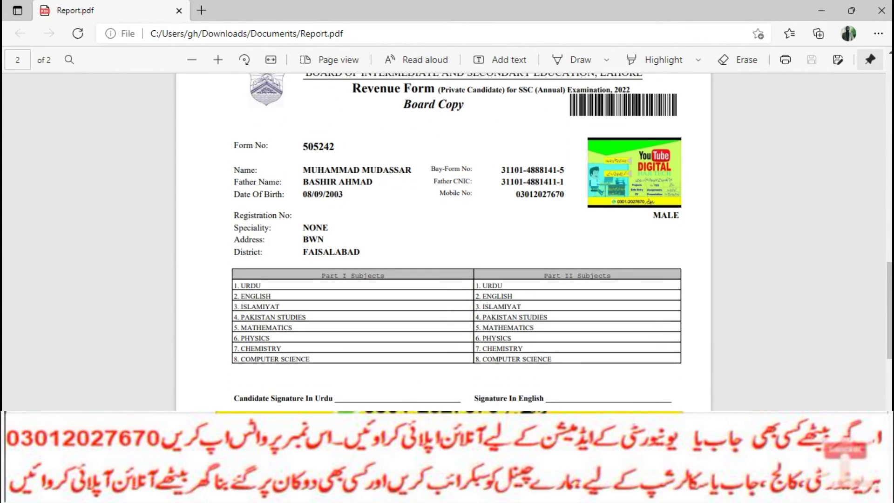
scroll(457, 242, down, 9)
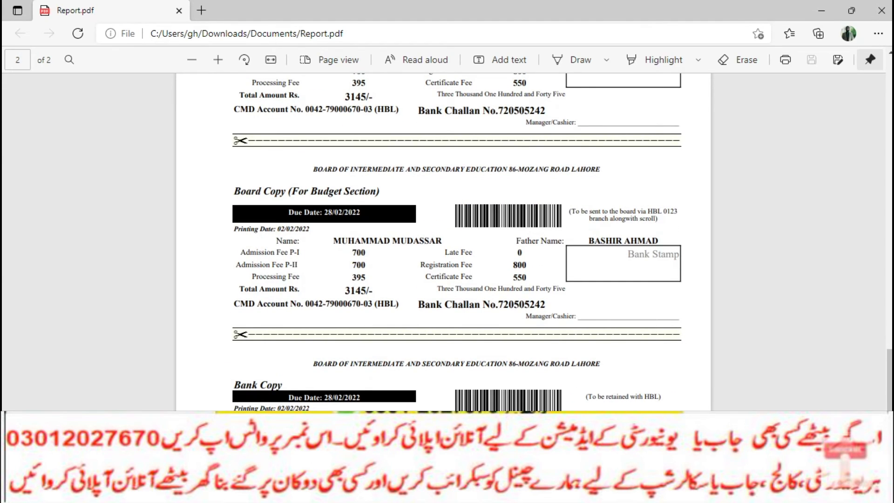
scroll(456, 242, down, 2)
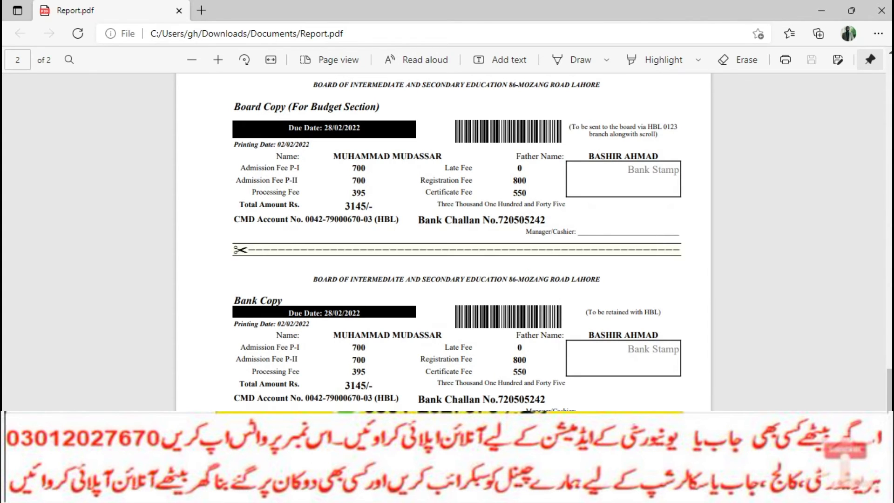
scroll(456, 242, up, 5)
scroll(456, 242, up, 5)
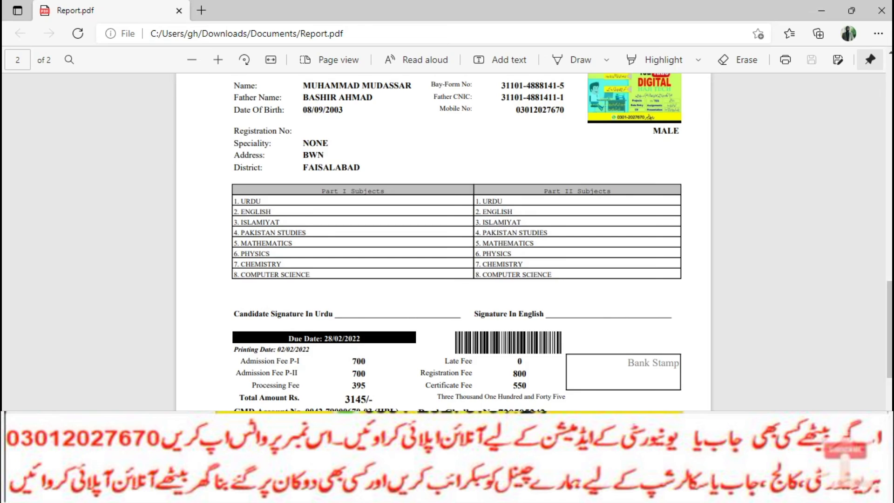
scroll(456, 243, up, 8)
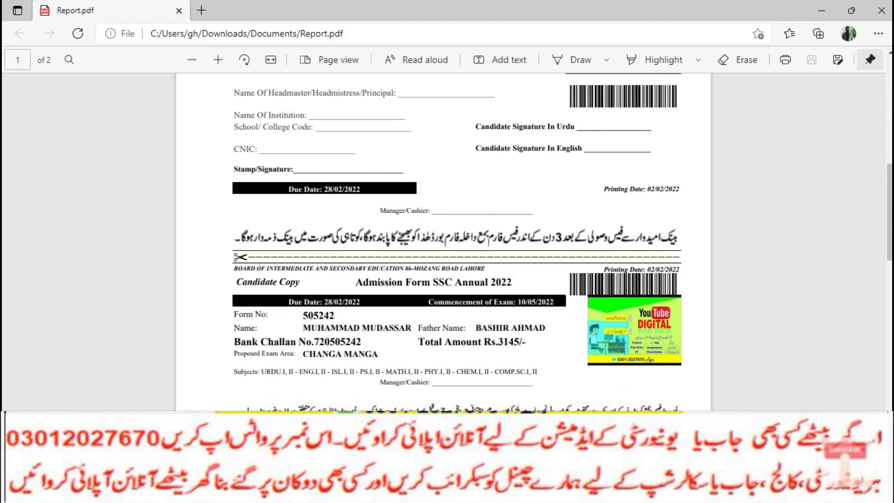
scroll(447, 243, up, 10)
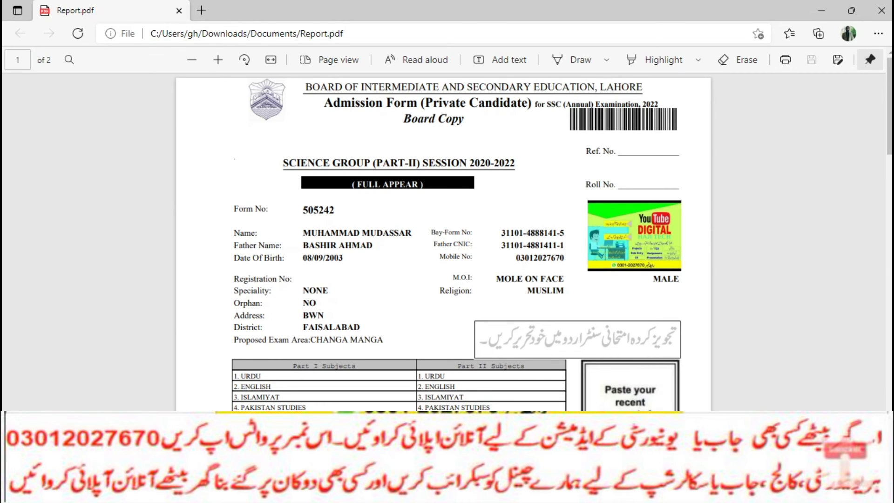
scroll(447, 243, down, 8)
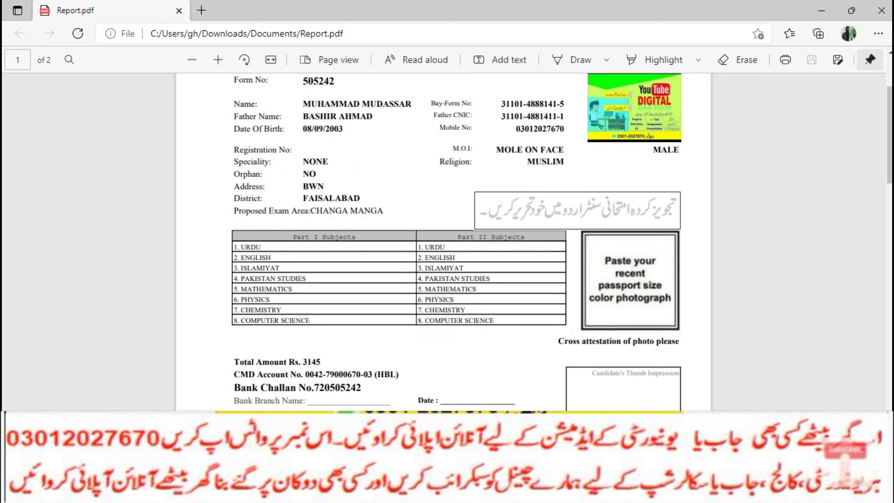
scroll(447, 243, down, 1)
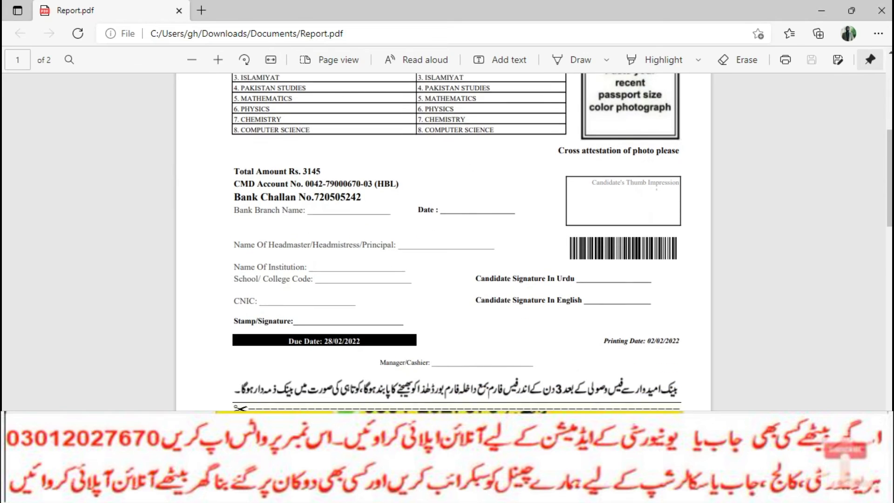
scroll(447, 242, down, 3)
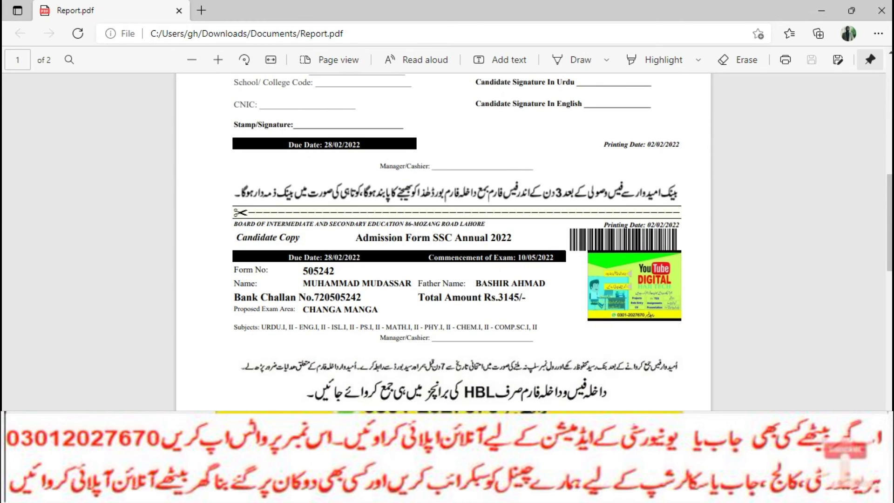